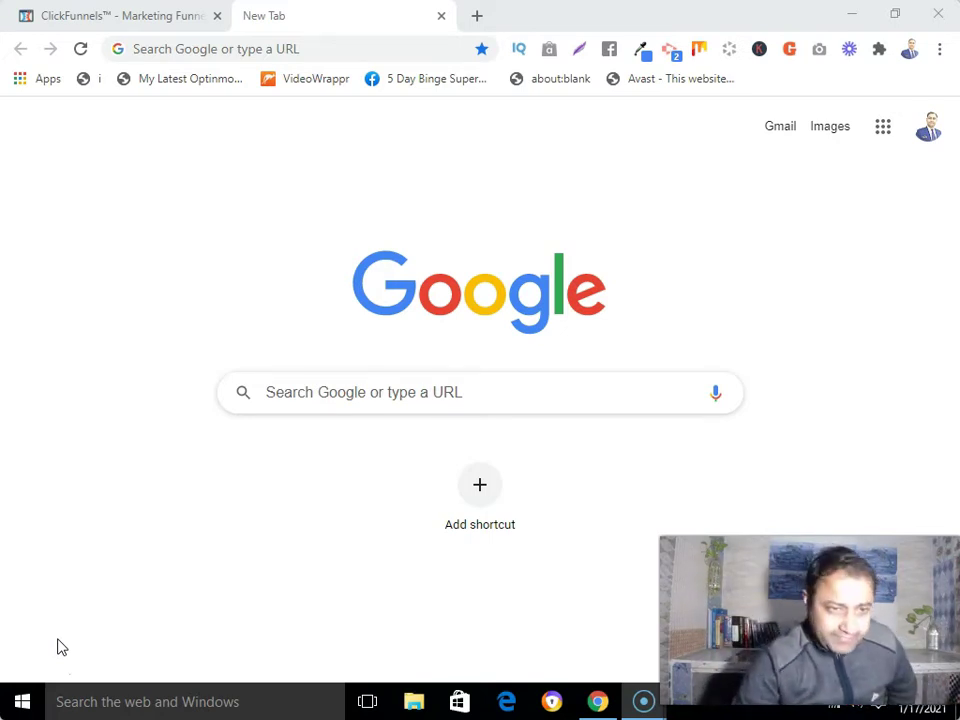
# Step: Return to the ClickFunnels affiliate dashboard with its Tipalti payout setup notice
pyautogui.click(70, 21)
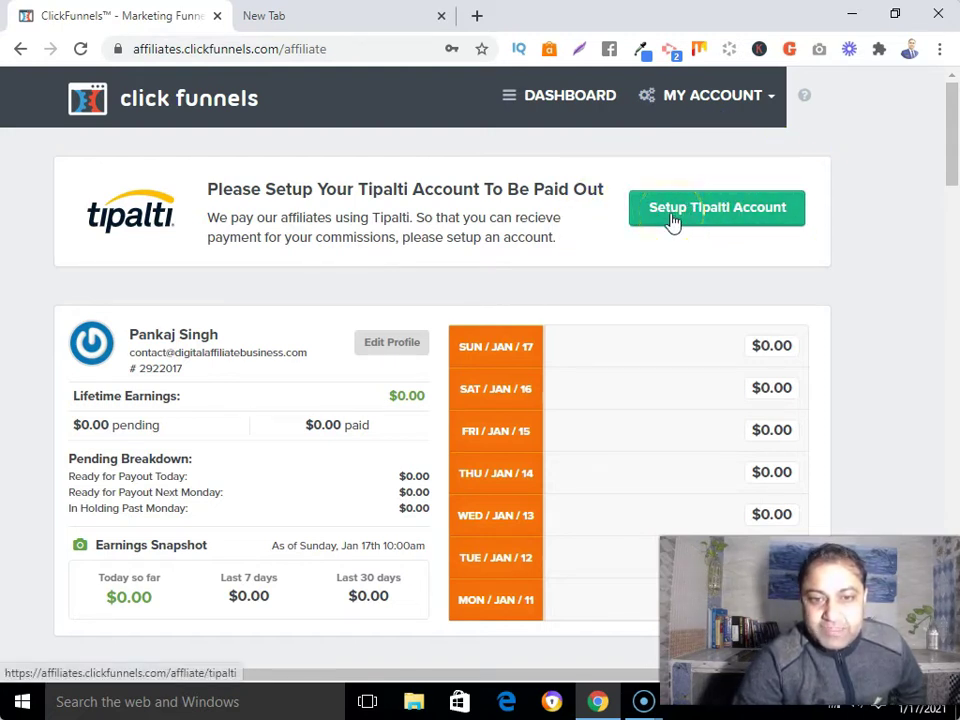
# Step: Start the Tipalti payout account setup and choose Individual as the account type
pyautogui.click(672, 218)
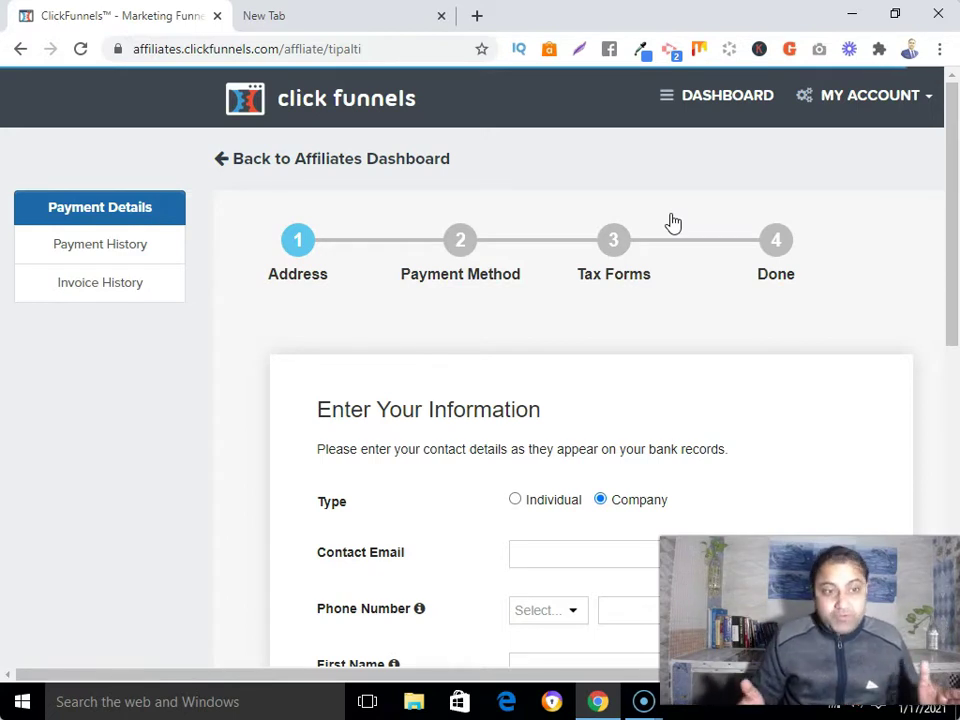
pyautogui.scroll(-2, 720, 360)
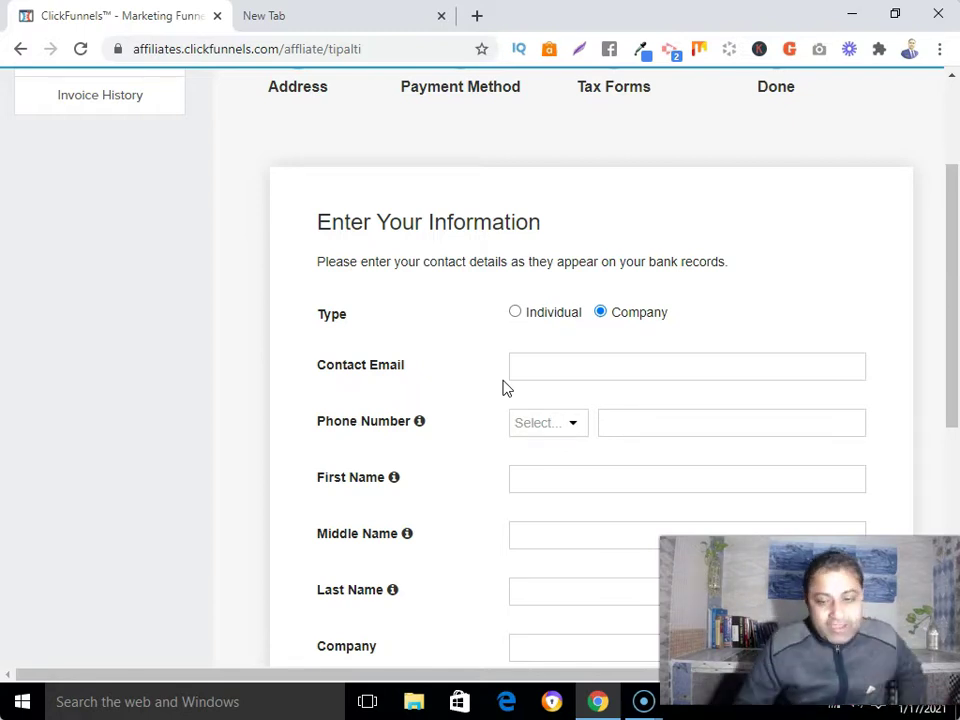
pyautogui.click(516, 313)
pyautogui.scroll(-3, 521, 321)
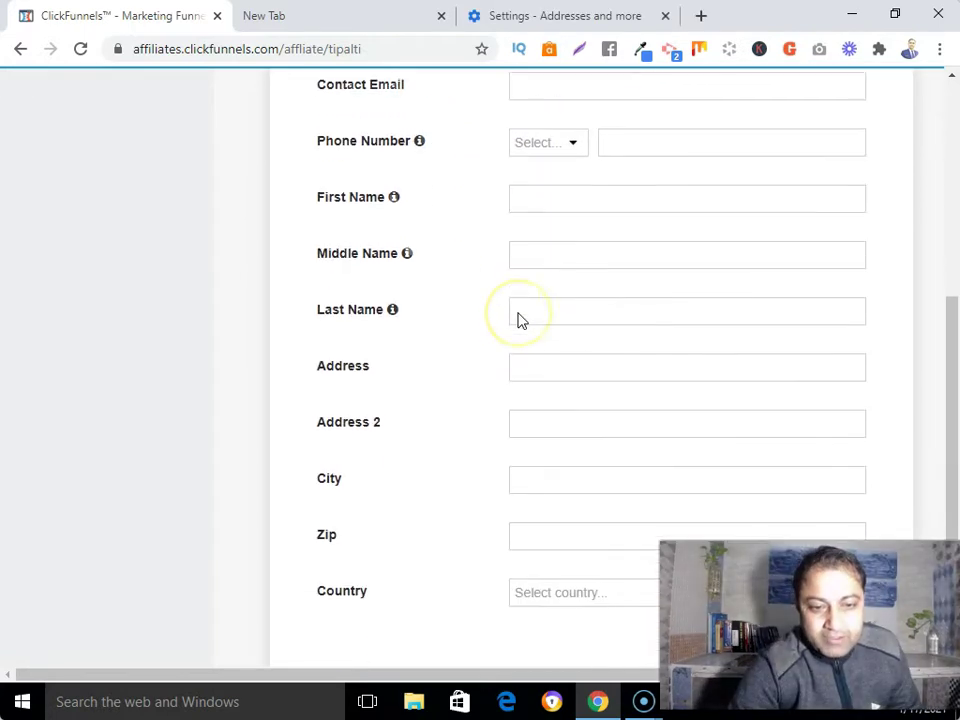
pyautogui.scroll(1, 518, 320)
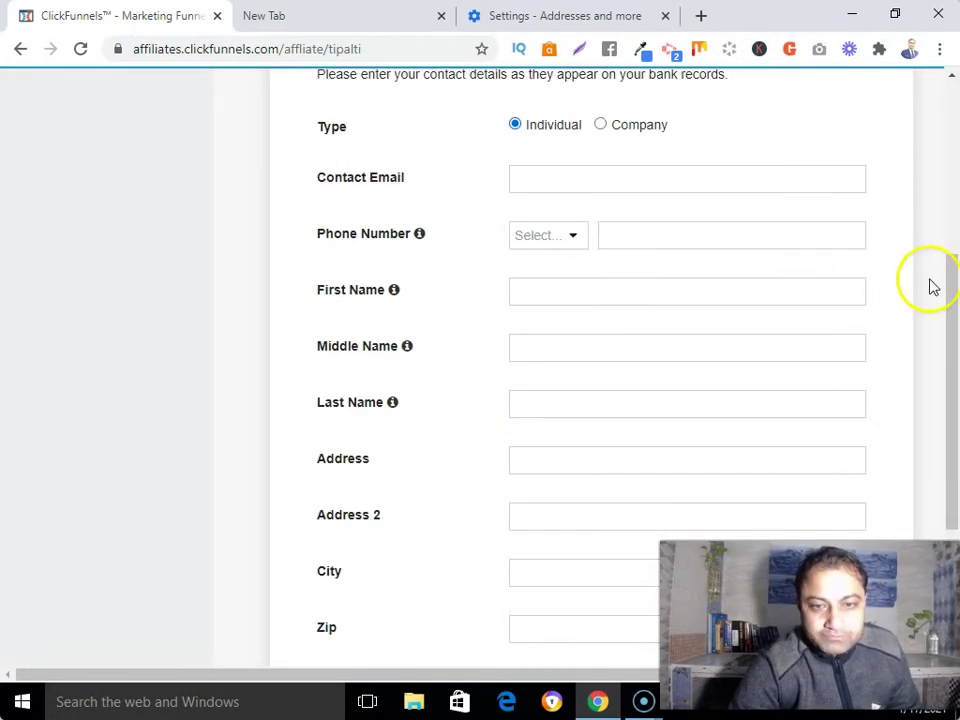
pyautogui.click(950, 318)
pyautogui.moveTo(950, 318); pyautogui.dragTo(950, 345)
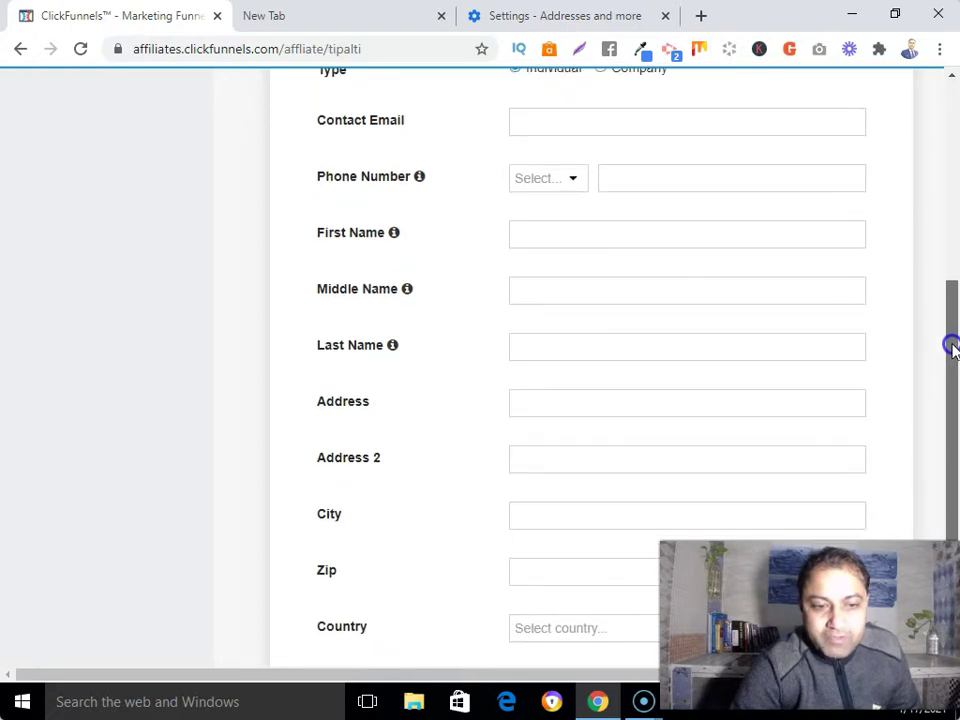
pyautogui.scroll(2, 529, 140)
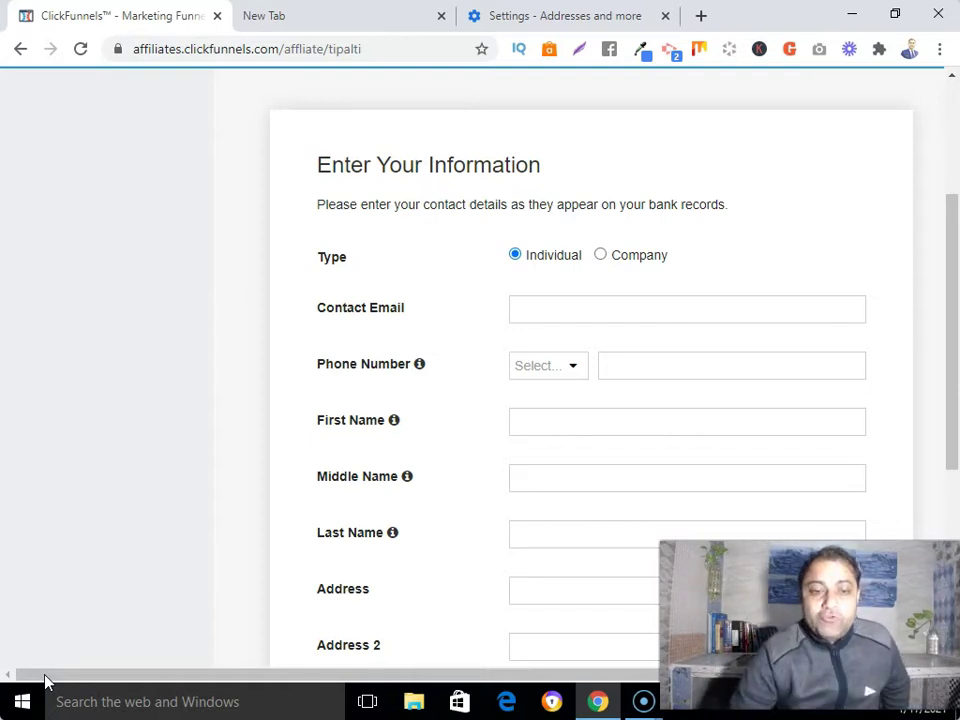
pyautogui.click(955, 383)
pyautogui.moveTo(955, 383); pyautogui.dragTo(955, 478)
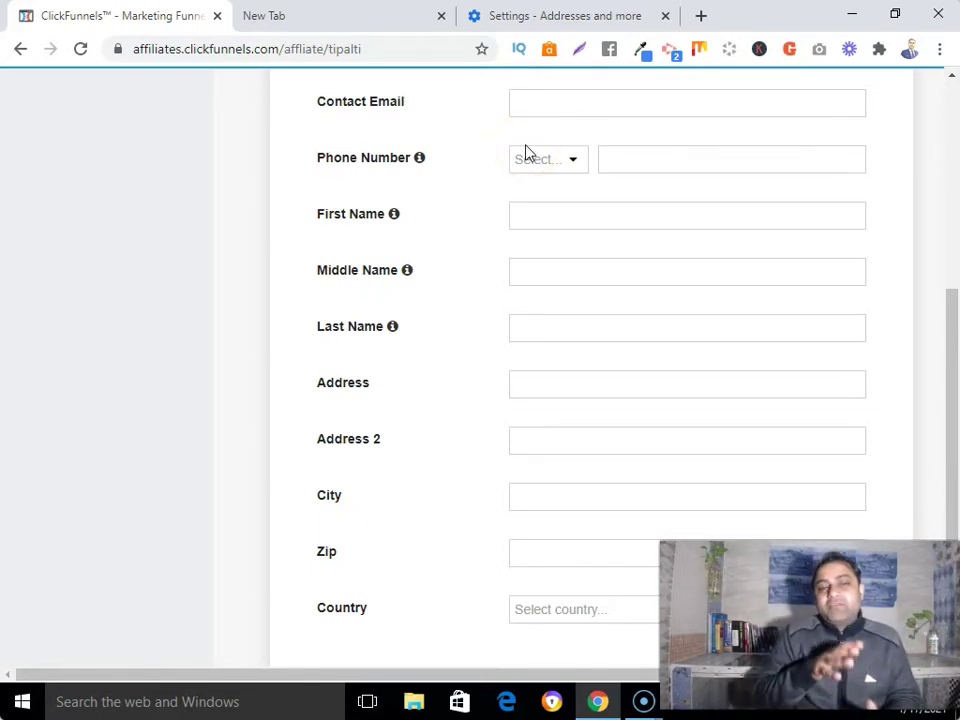
# Step: Fill in the contact email, phone number, first name and last name
pyautogui.click(542, 107)
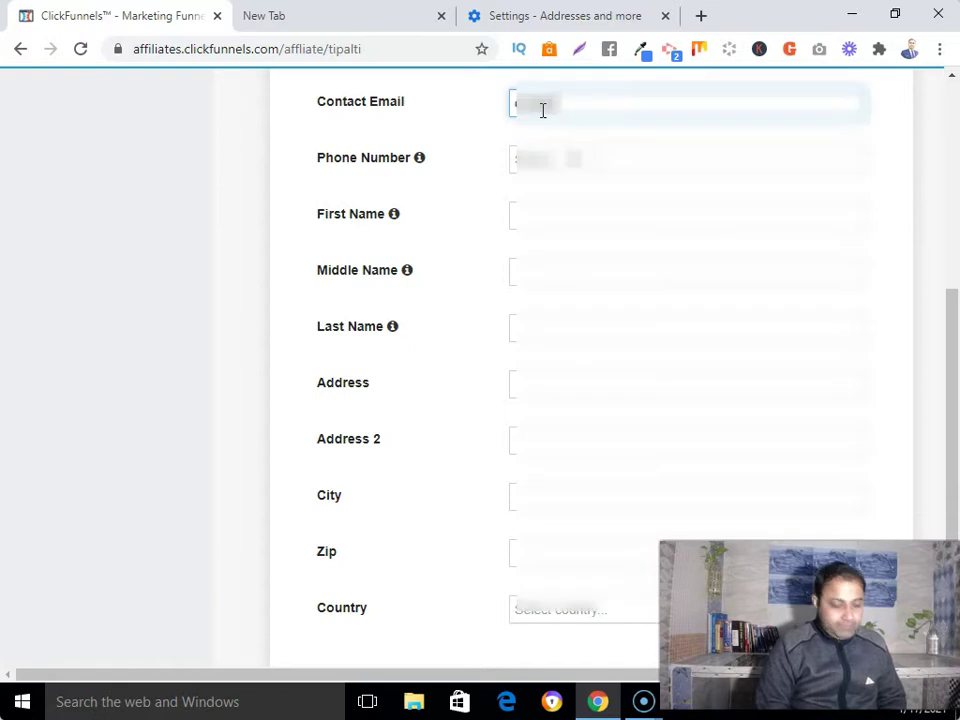
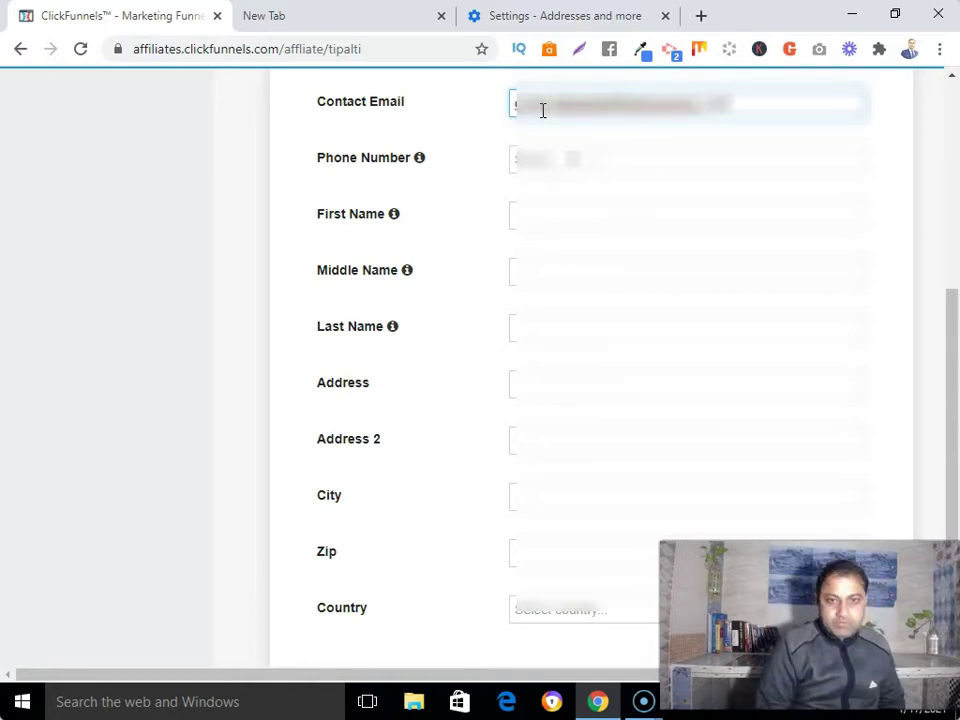
pyautogui.click(538, 161)
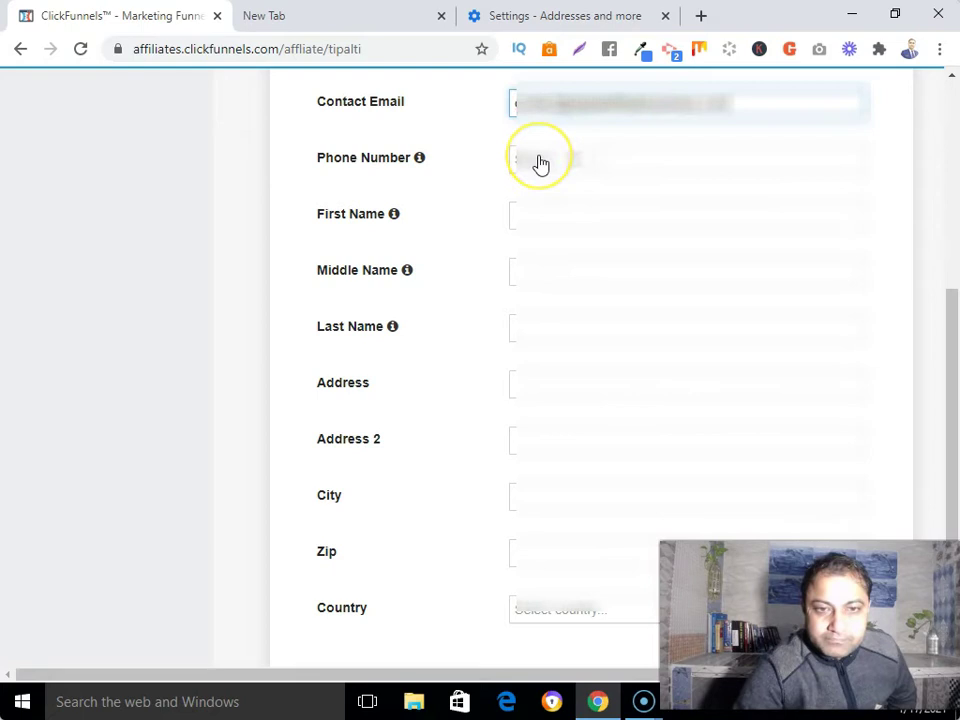
pyautogui.click(518, 163)
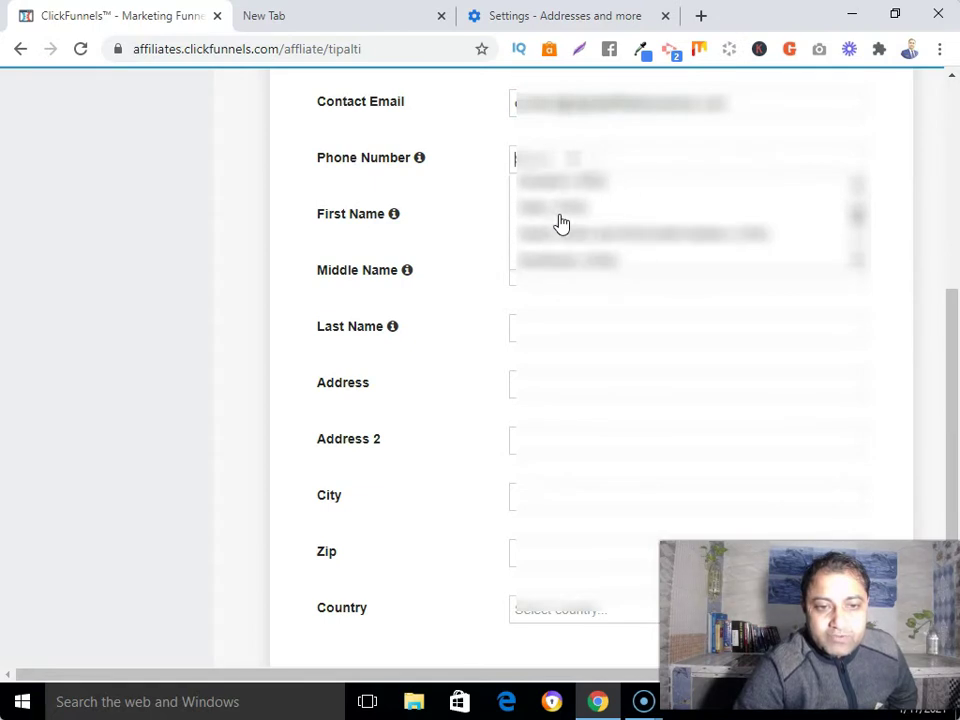
pyautogui.click(559, 230)
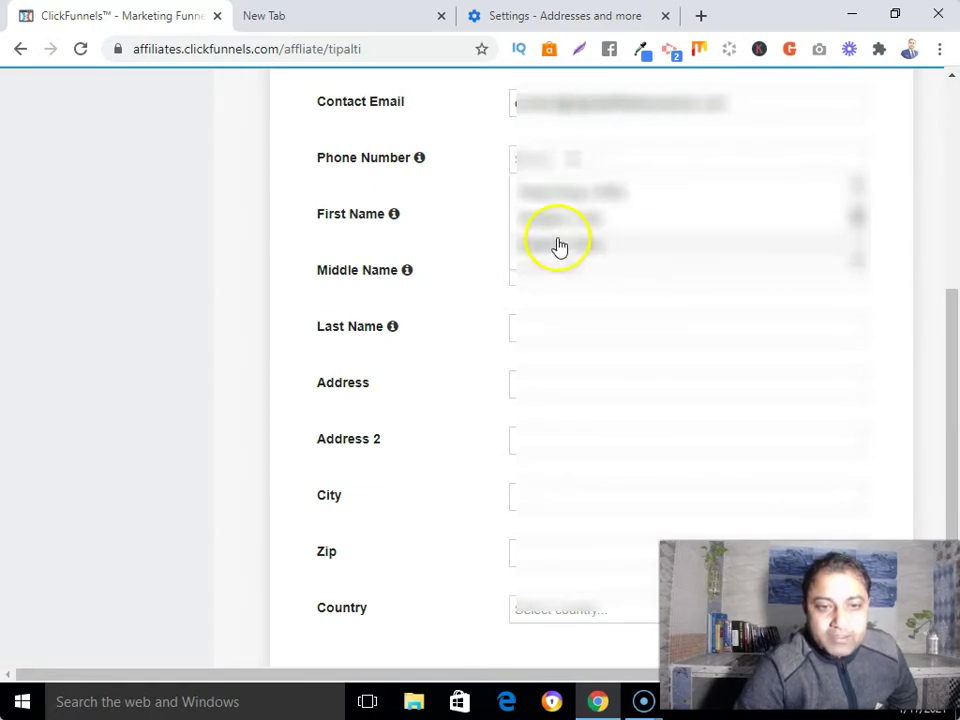
pyautogui.click(551, 187)
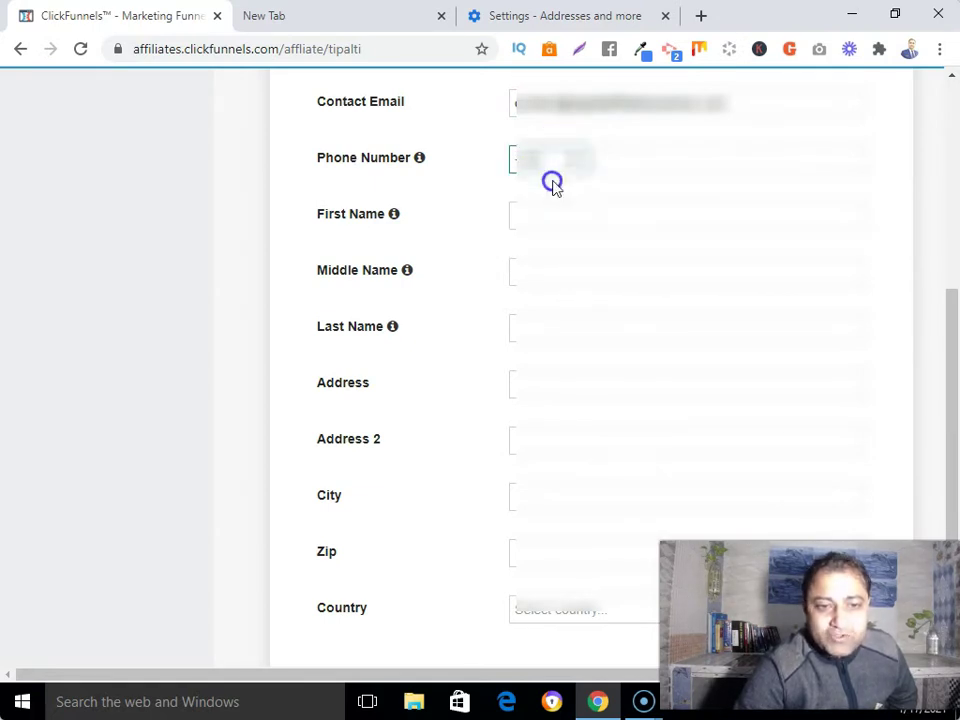
pyautogui.write('123')
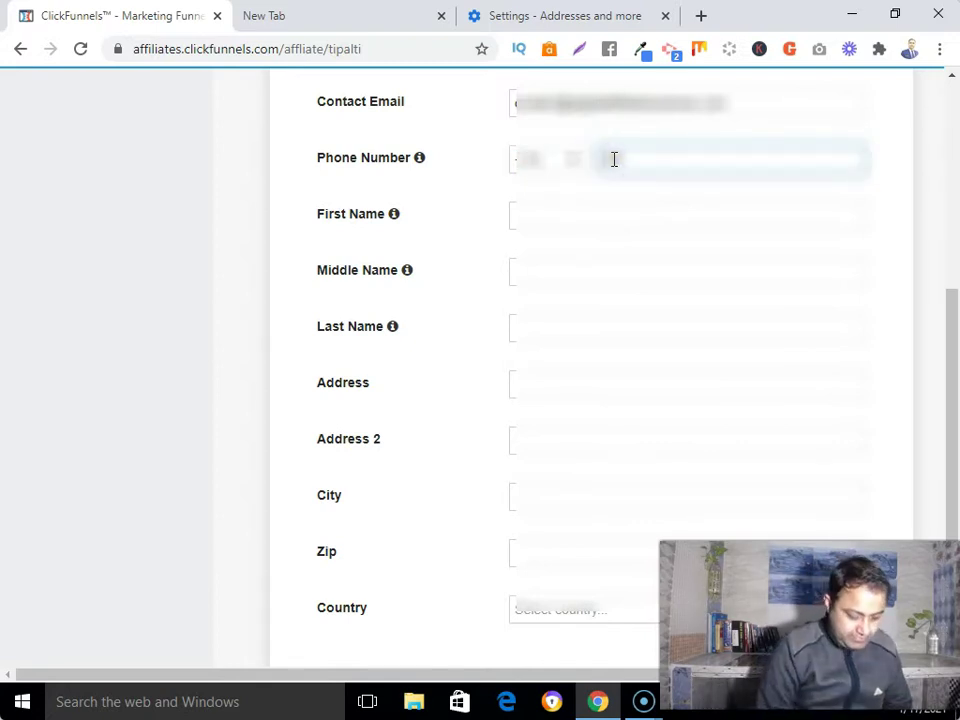
pyautogui.write('45678')
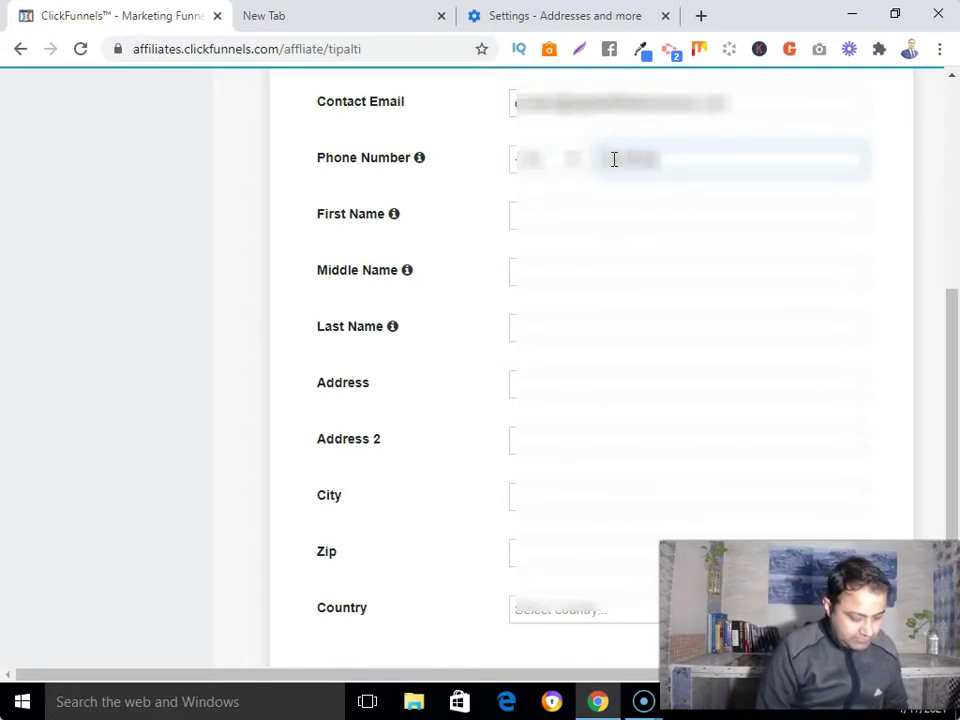
pyautogui.click(549, 212)
pyautogui.write('John')
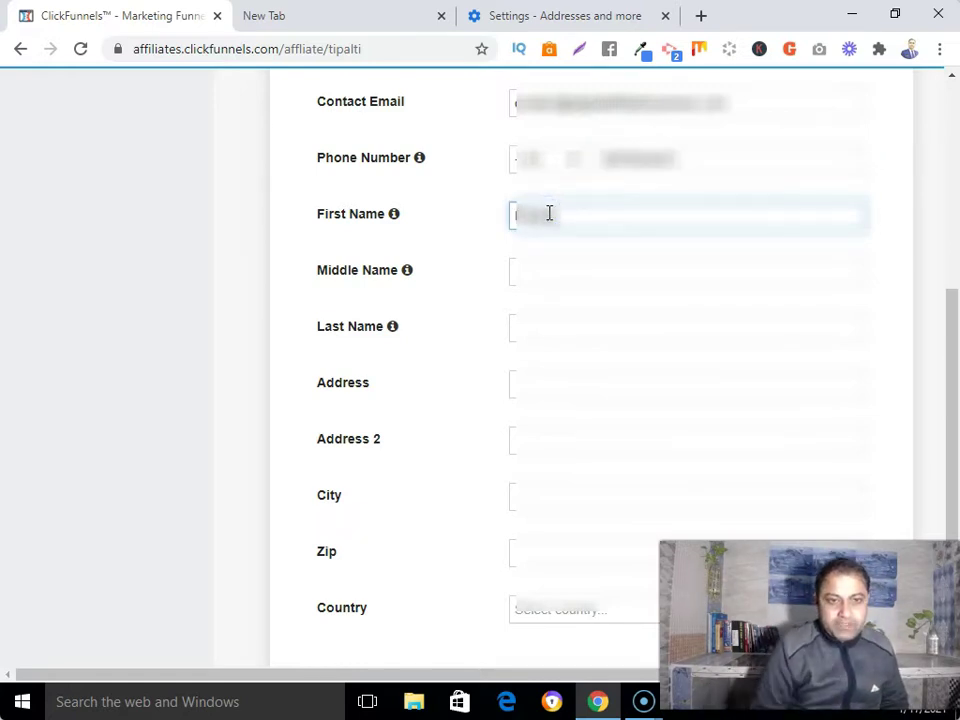
pyautogui.click(542, 328)
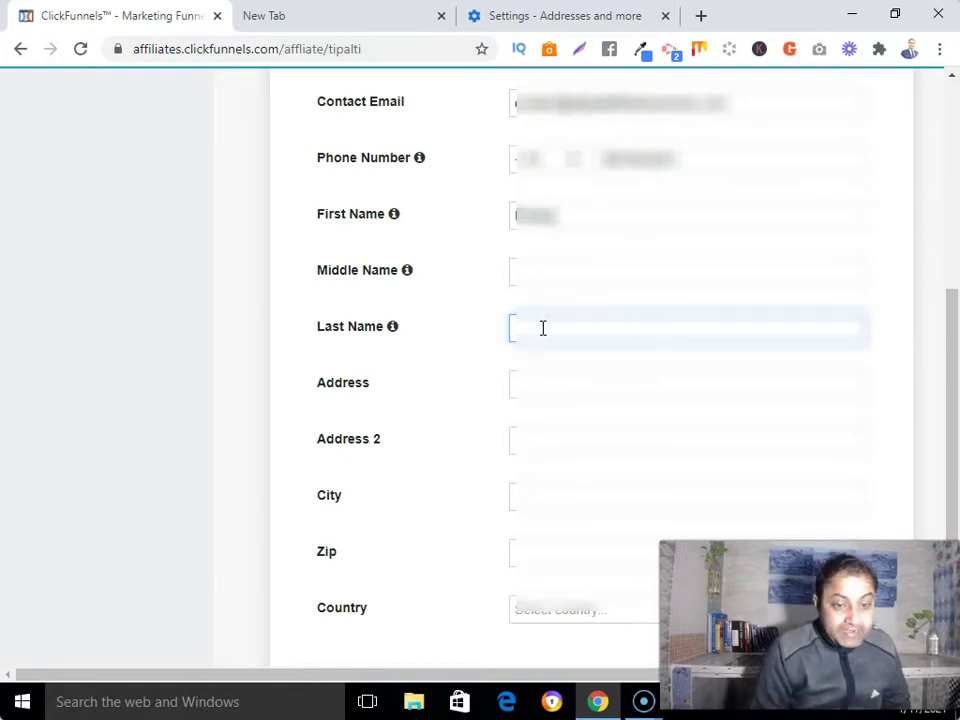
pyautogui.write('Smi')
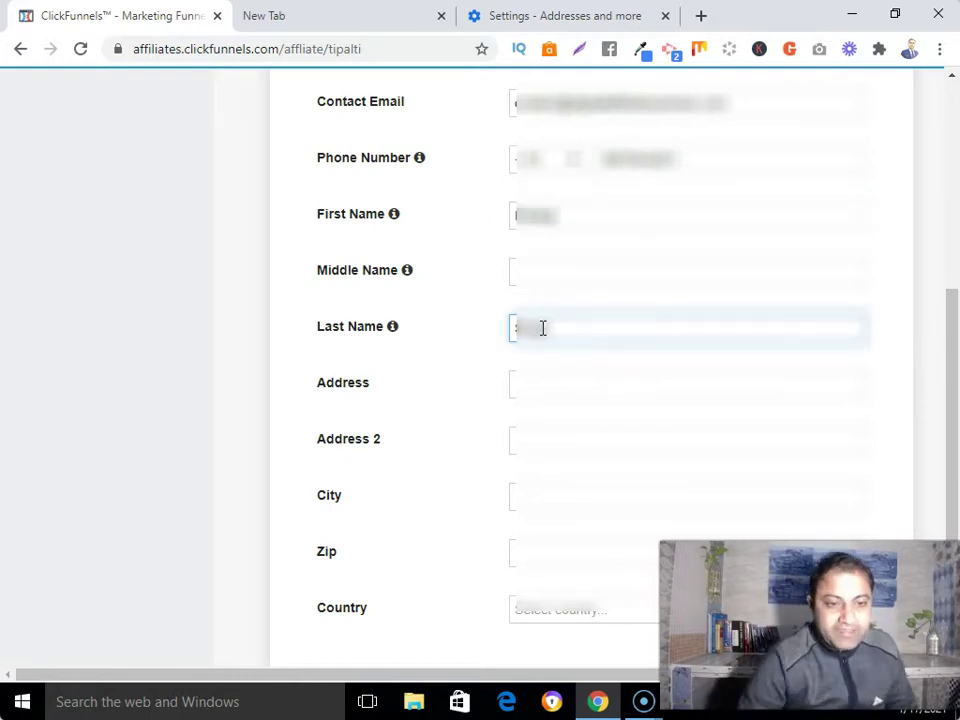
# Step: Enter and correct the street address, including the apartment and building details
pyautogui.click(546, 382)
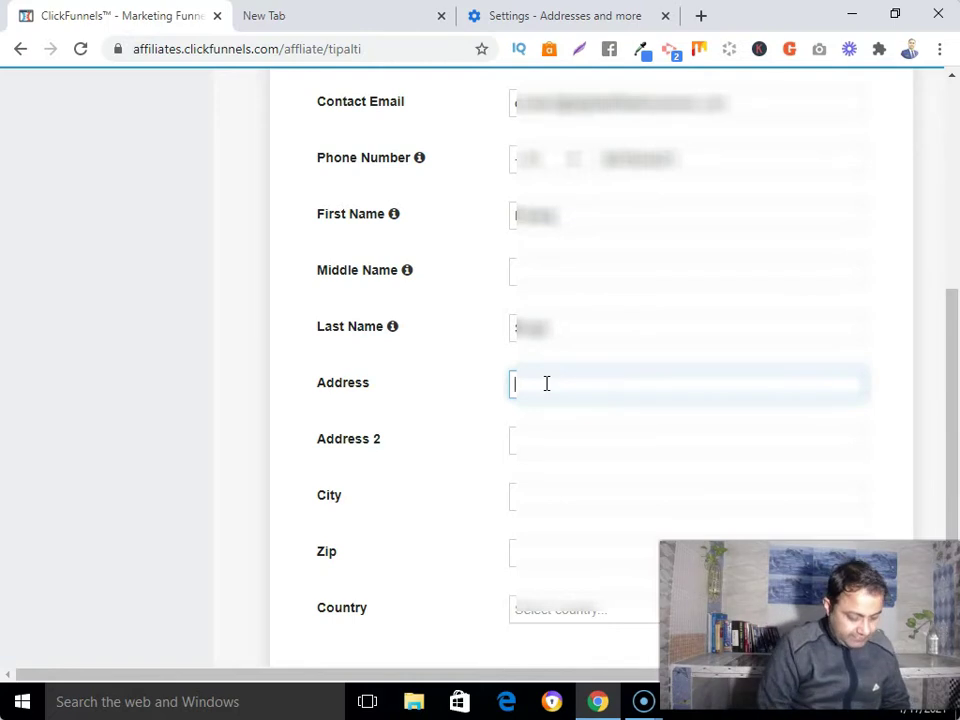
pyautogui.write('123 Main Stee')
pyautogui.press('BackSpace')
pyautogui.press('BackSpace')
pyautogui.press('BackSpace')
pyautogui.press('BackSpace')
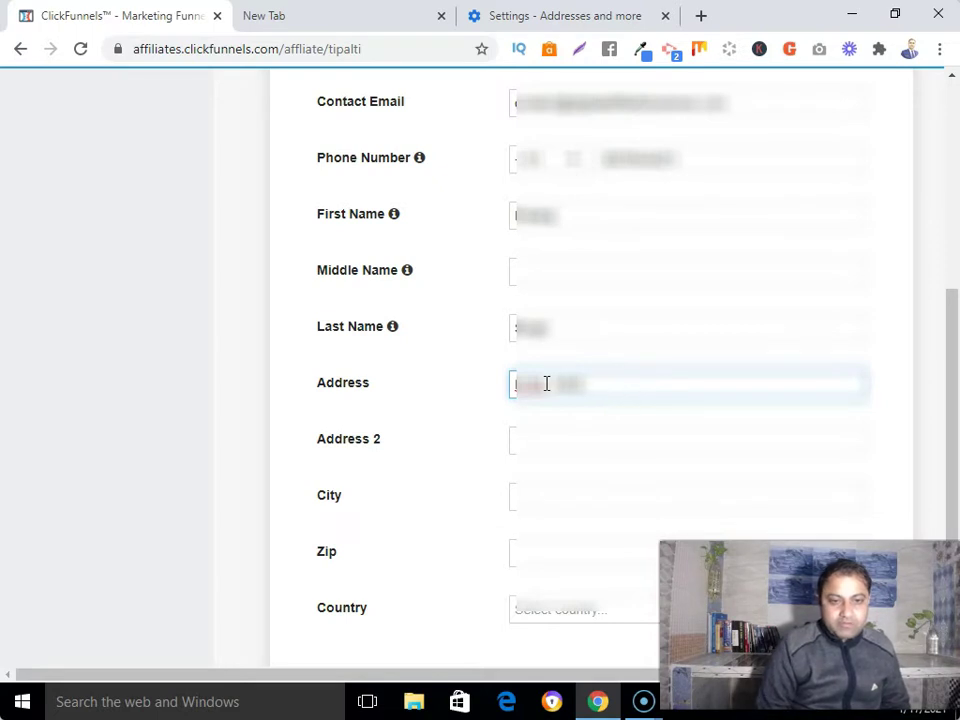
pyautogui.write('Street, A')
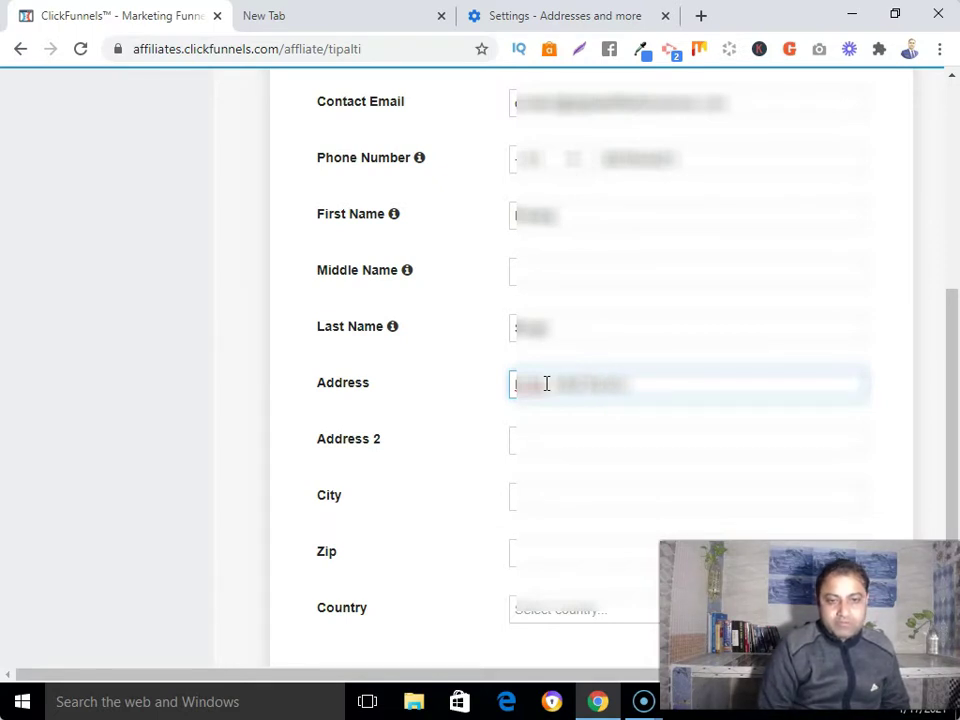
pyautogui.write('pt 2')
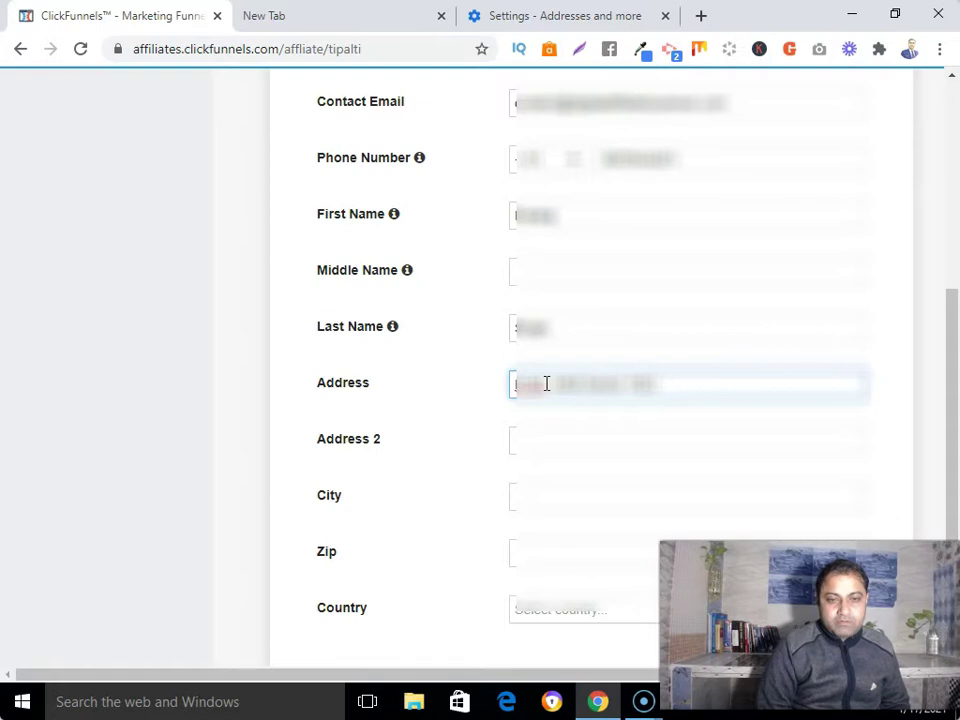
pyautogui.press('BackSpace')
pyautogui.press('BackSpace')
pyautogui.press('BackSpace')
pyautogui.press('BackSpace')
pyautogui.press('BackSpace')
pyautogui.write('Apt 1')
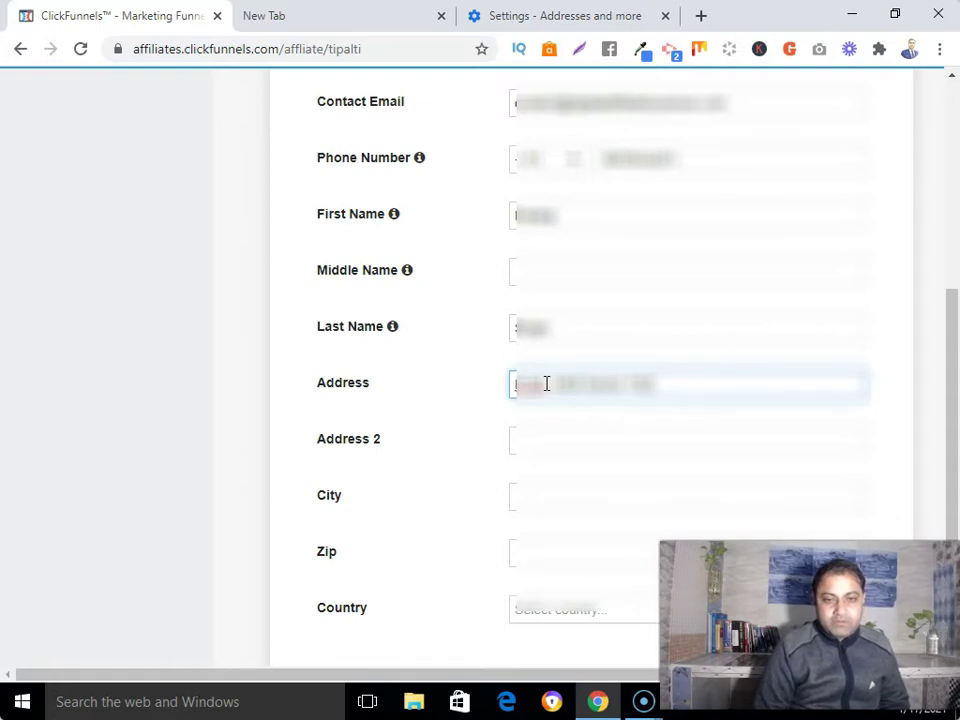
pyautogui.press('BackSpace')
pyautogui.press('BackSpace')
pyautogui.press('BackSpace')
pyautogui.write('1 Building')
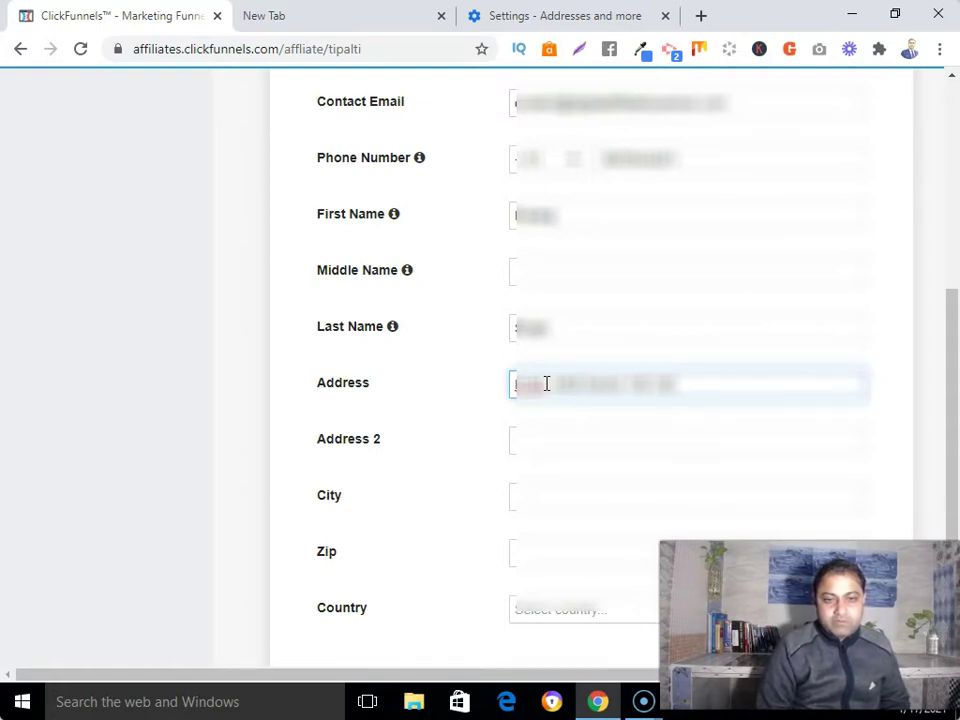
pyautogui.click(546, 378)
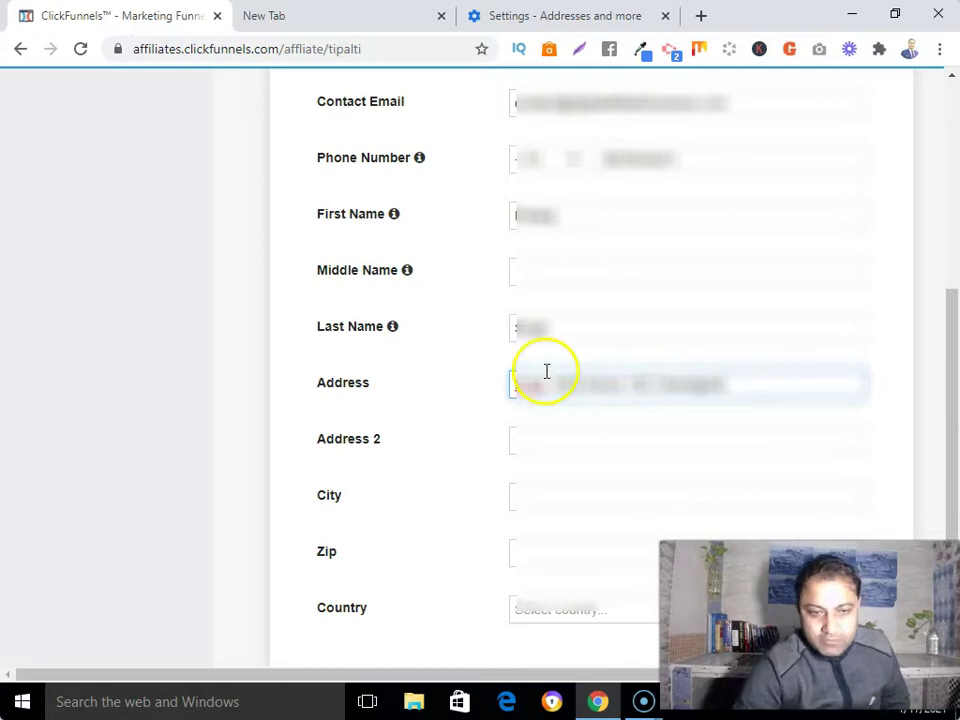
pyautogui.click(529, 385)
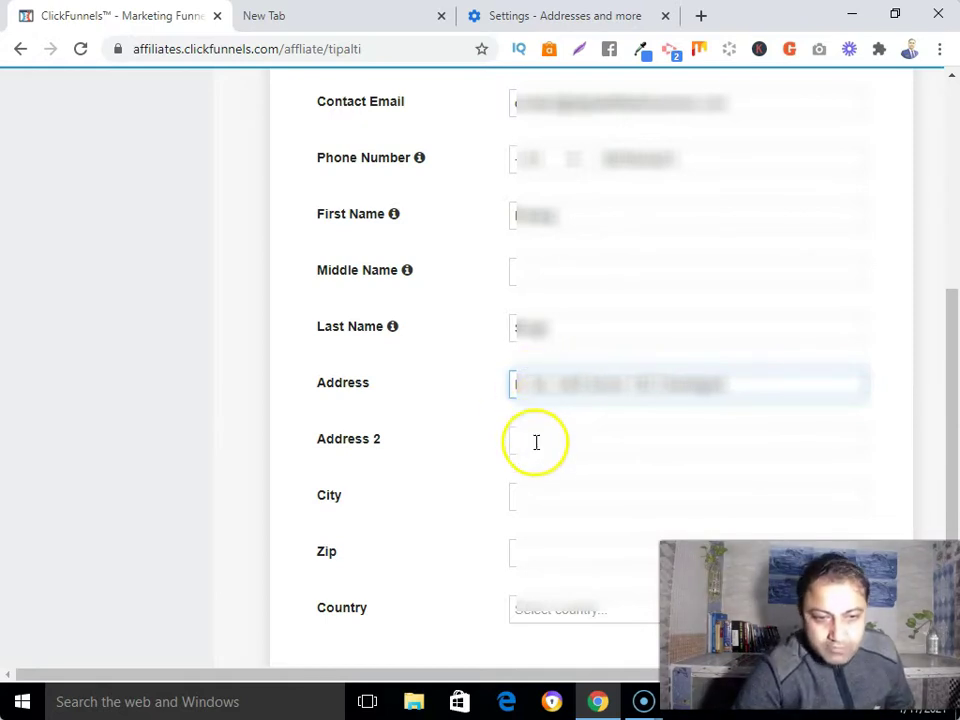
# Step: Fill in the city and zip code and select the account holder's country
pyautogui.click(534, 493)
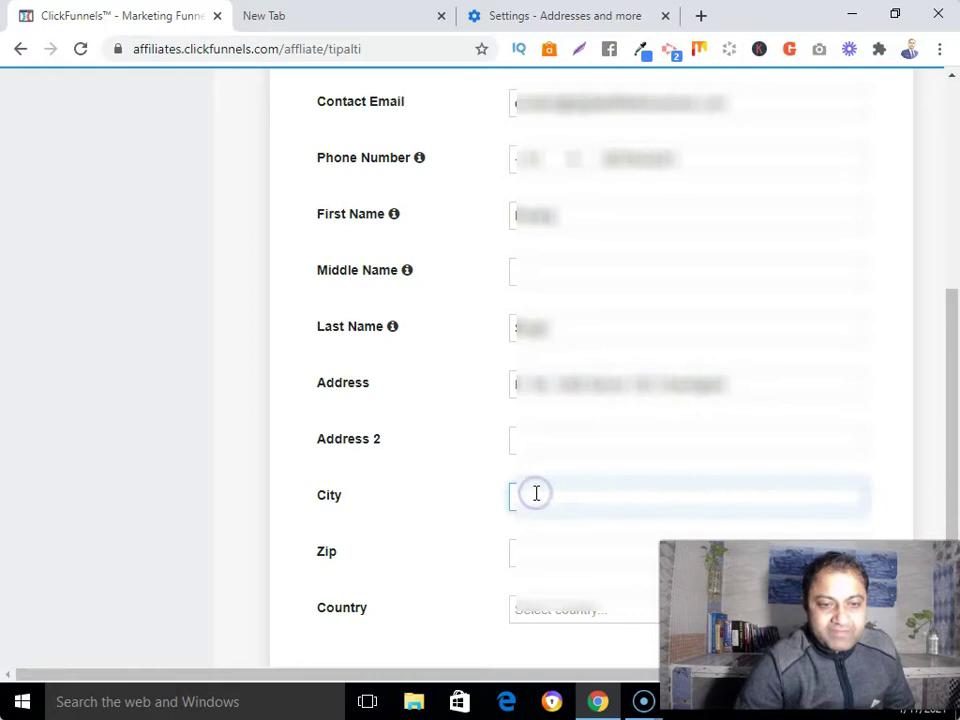
pyautogui.write('C')
pyautogui.write('ha')
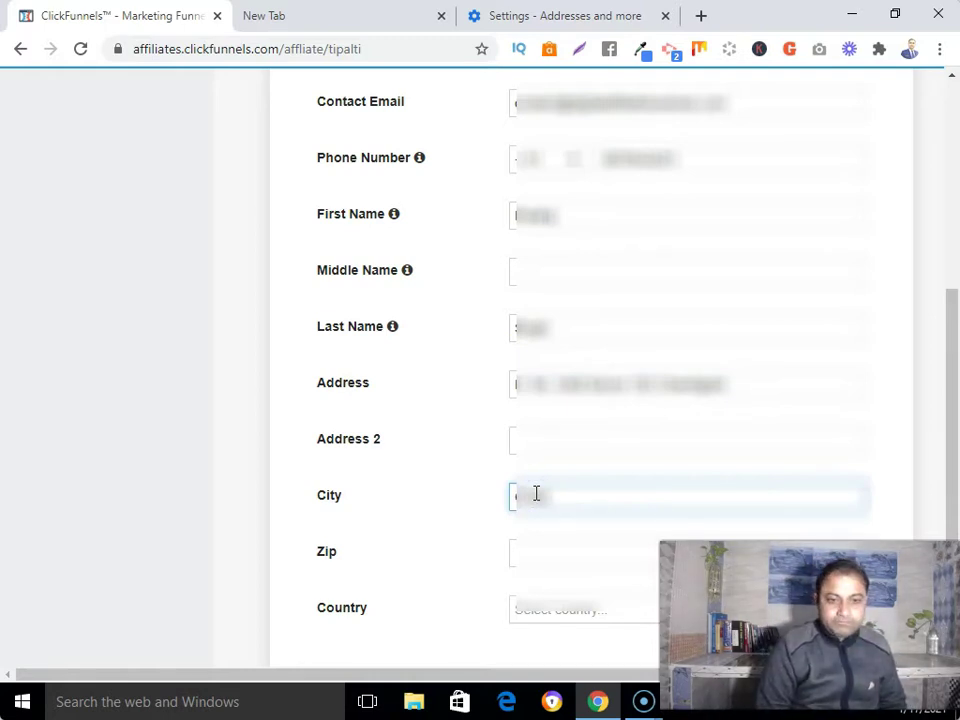
pyautogui.click(553, 553)
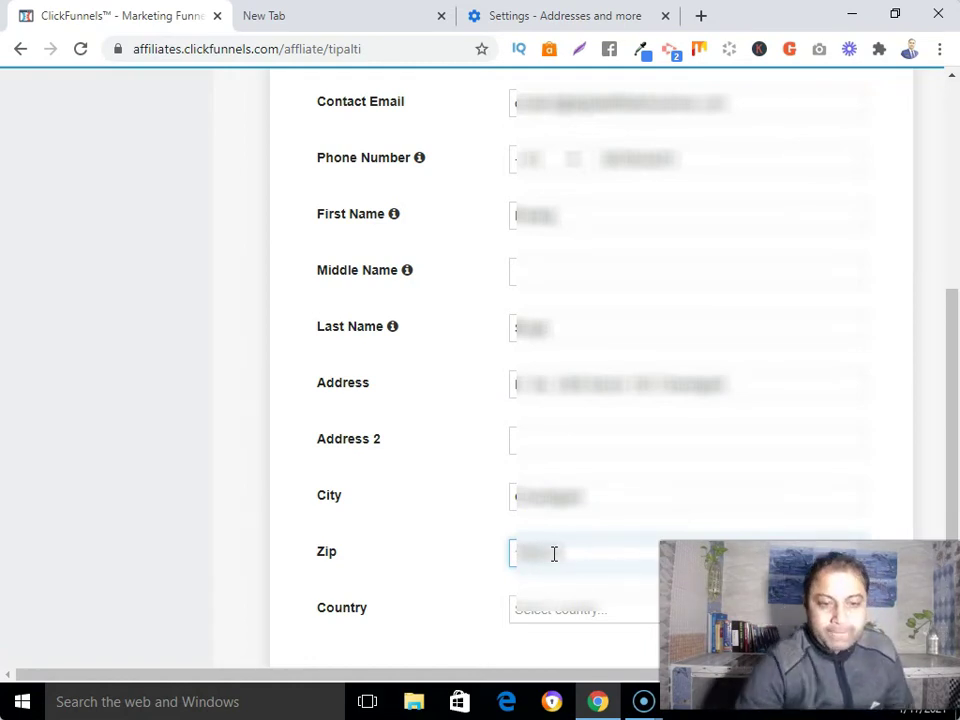
pyautogui.click(555, 614)
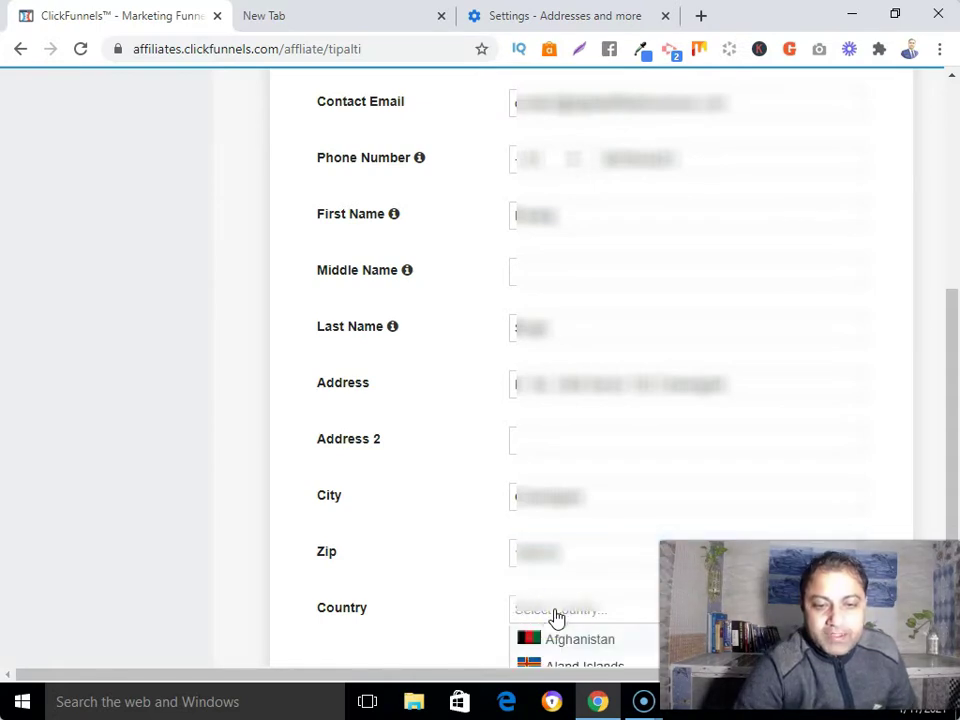
pyautogui.scroll(-1, 557, 617)
pyautogui.scroll(-10, 555, 600)
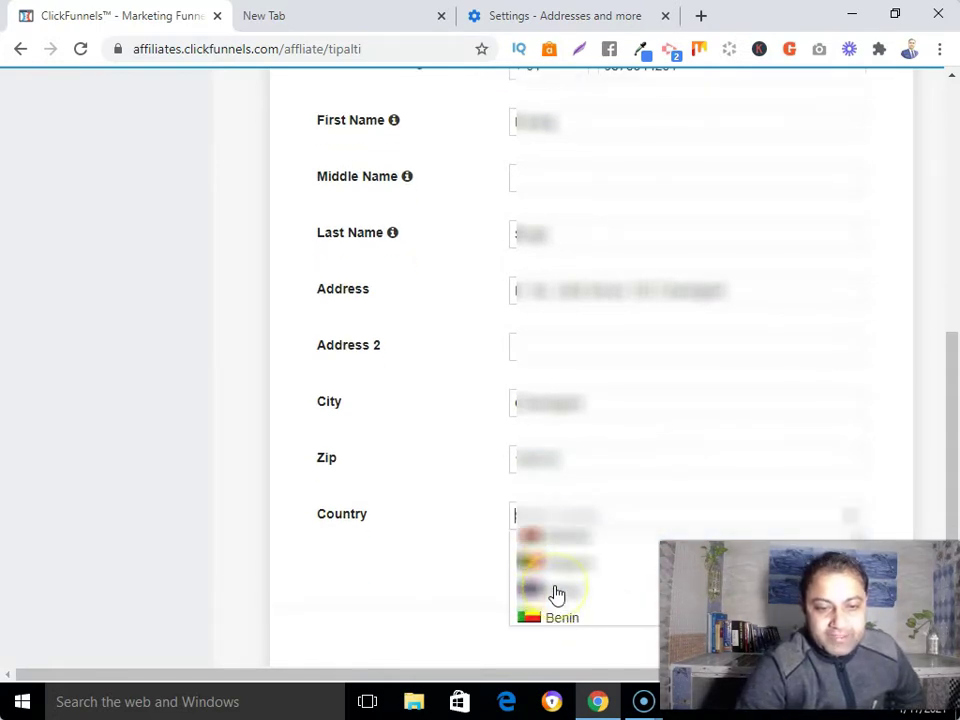
pyautogui.scroll(-10, 557, 595)
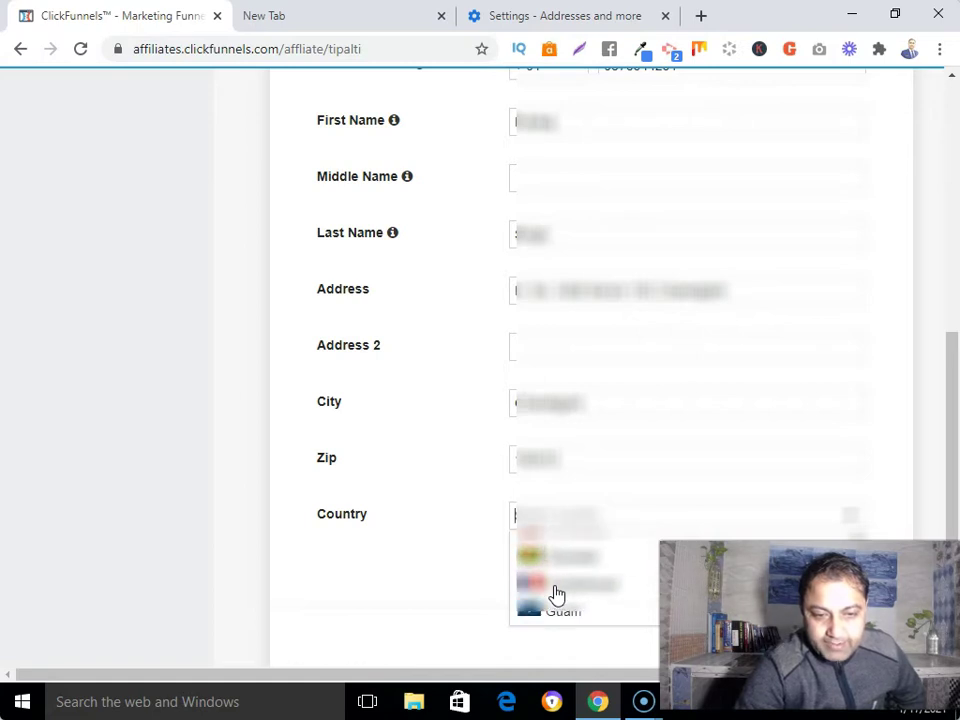
pyautogui.scroll(2, 557, 595)
pyautogui.click(549, 566)
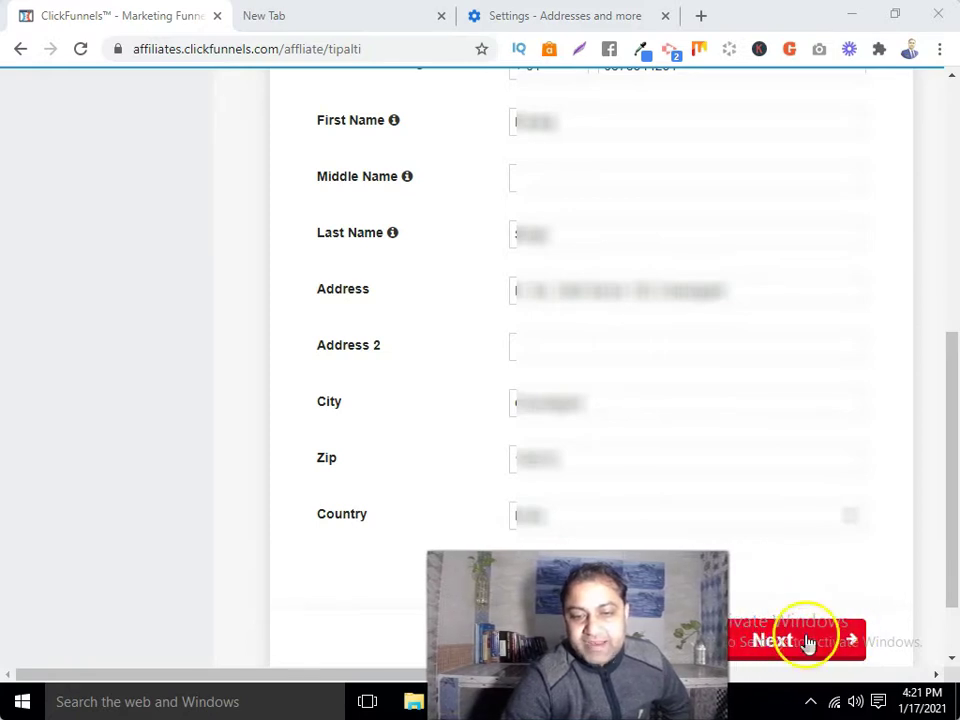
# Step: Submit the address and accept it as entered despite the 'Address Not Verified' warning
pyautogui.click(782, 643)
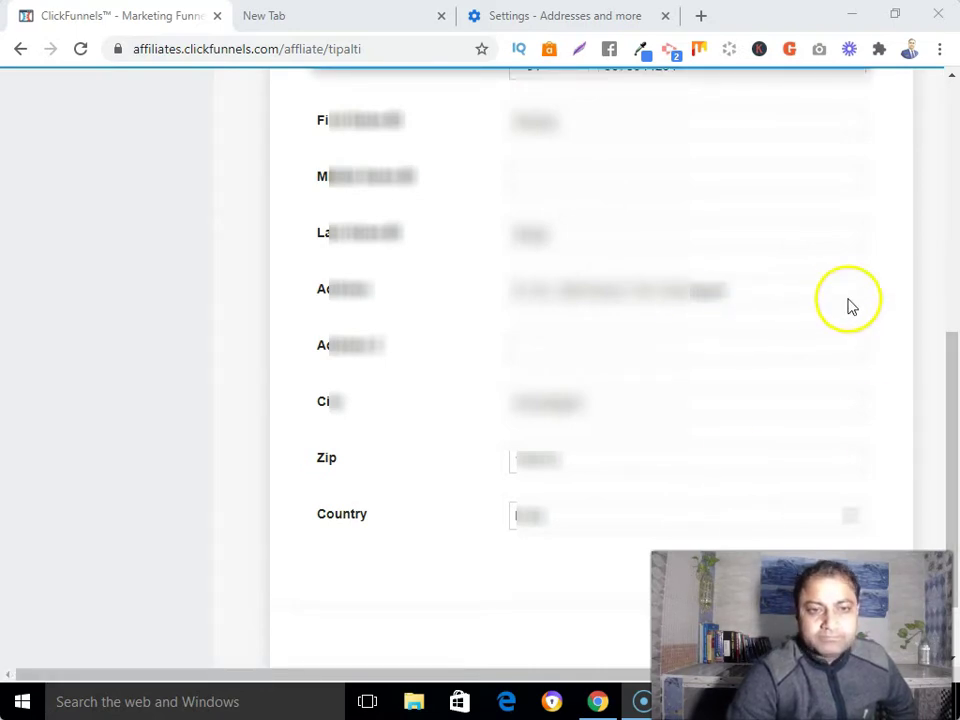
pyautogui.moveTo(945, 377); pyautogui.dragTo(951, 210)
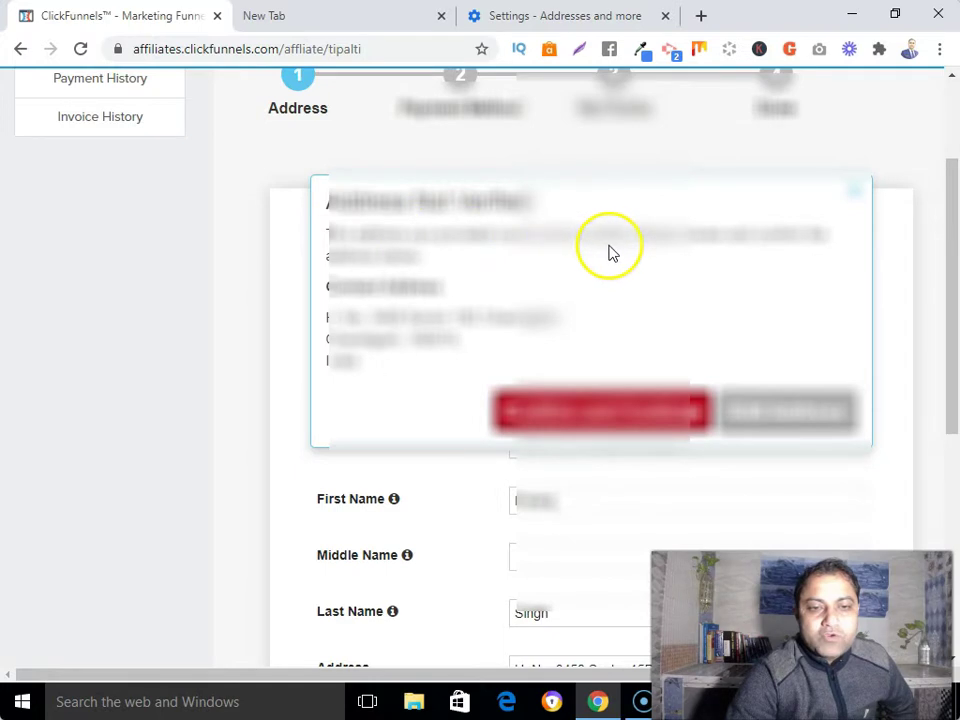
pyautogui.click(623, 421)
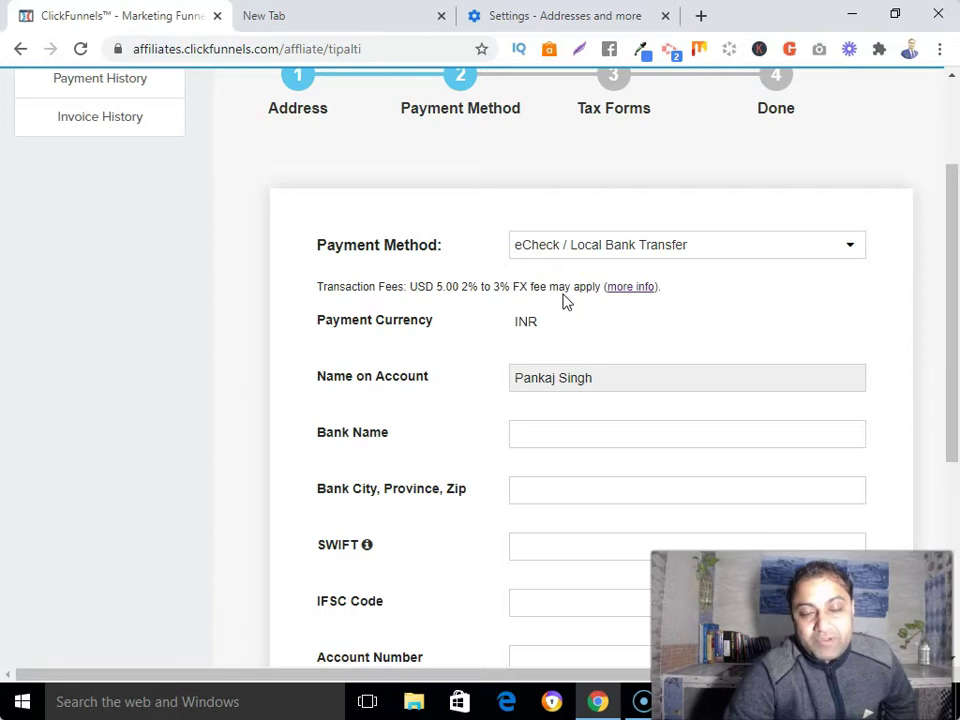
pyautogui.click(849, 245)
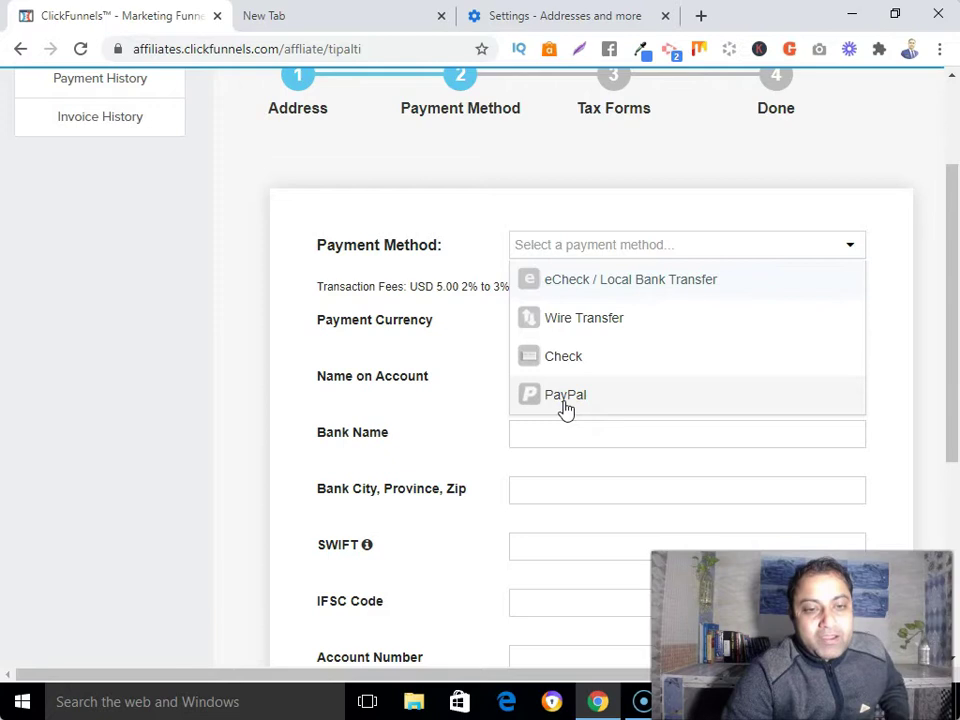
pyautogui.click(572, 400)
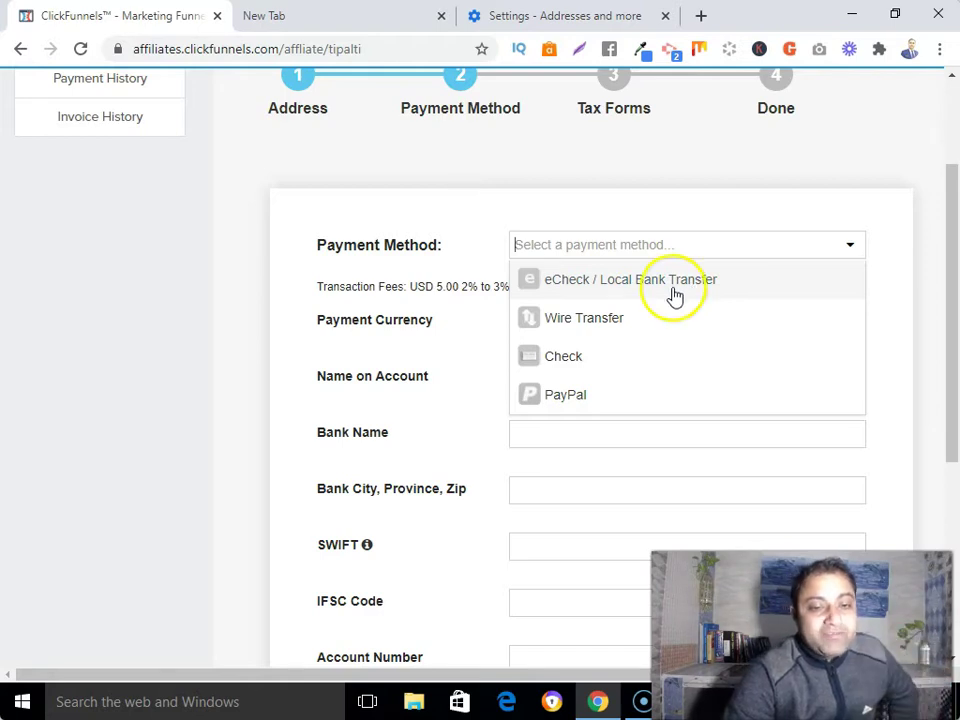
pyautogui.click(673, 295)
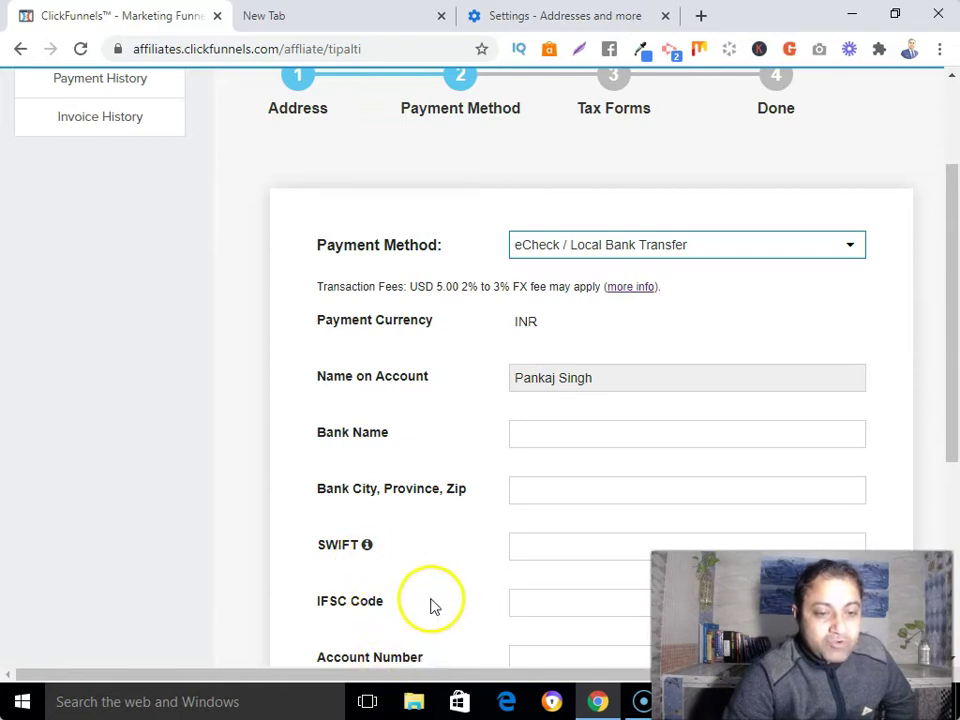
pyautogui.scroll(-1, 433, 604)
pyautogui.scroll(-3, 433, 604)
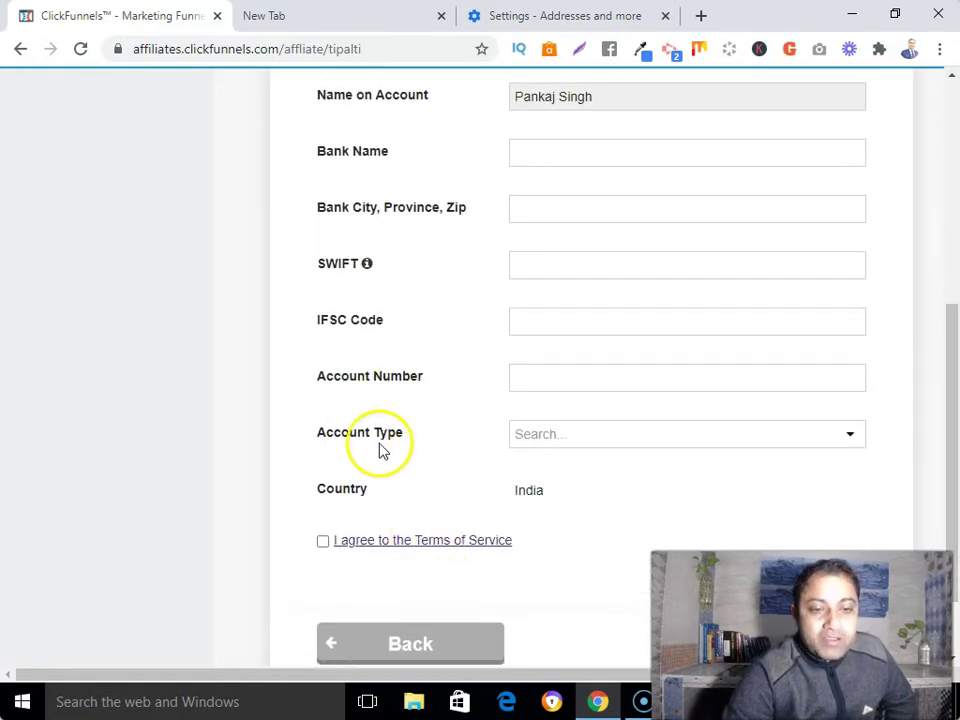
pyautogui.click(545, 436)
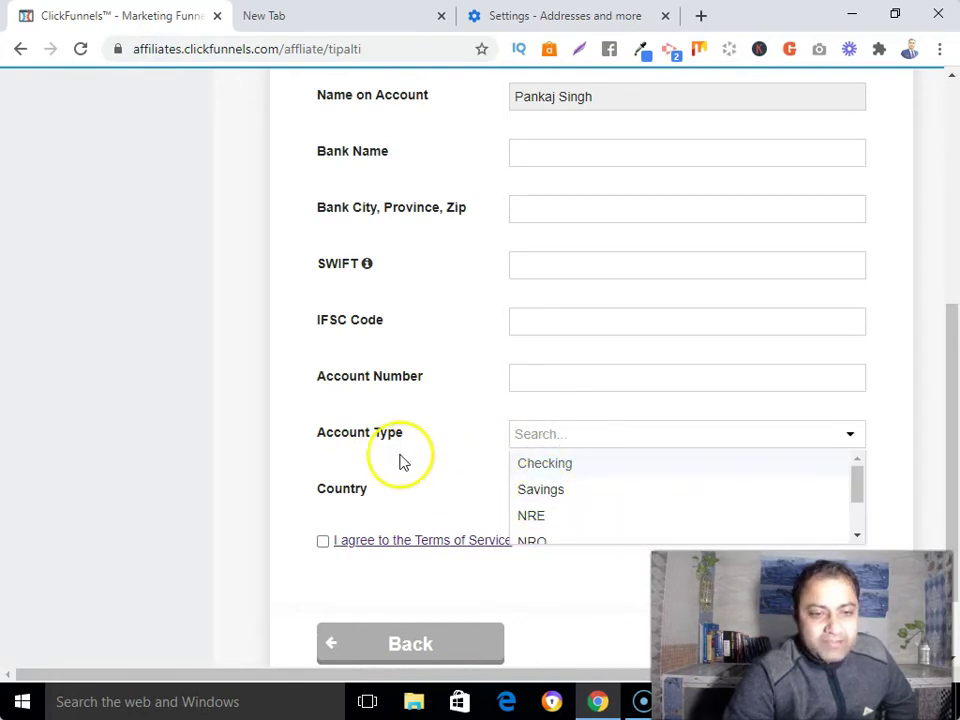
pyautogui.scroll(2, 626, 251)
# Step: Switch the payment method to Wire Transfer and review its SWIFT, bank and account fields
pyautogui.click(593, 151)
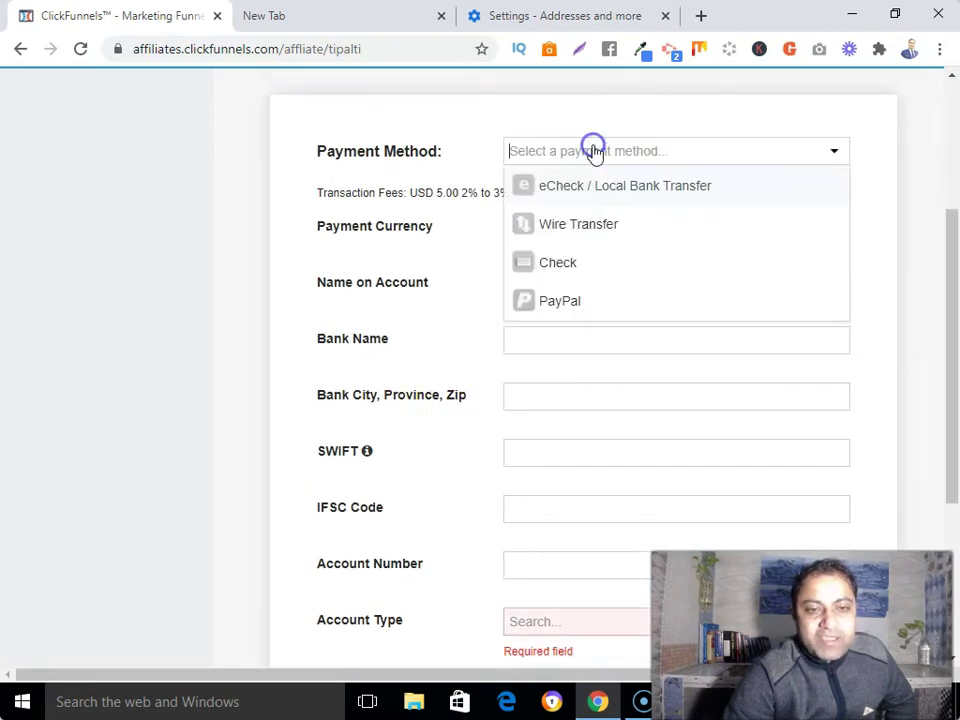
pyautogui.click(561, 226)
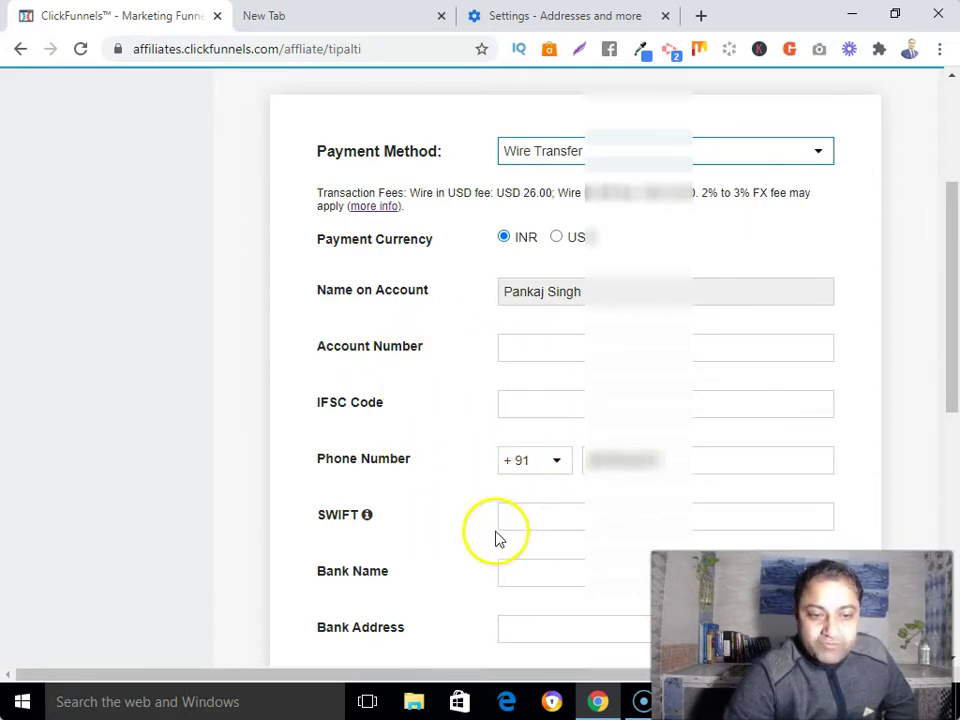
pyautogui.scroll(-1, 455, 528)
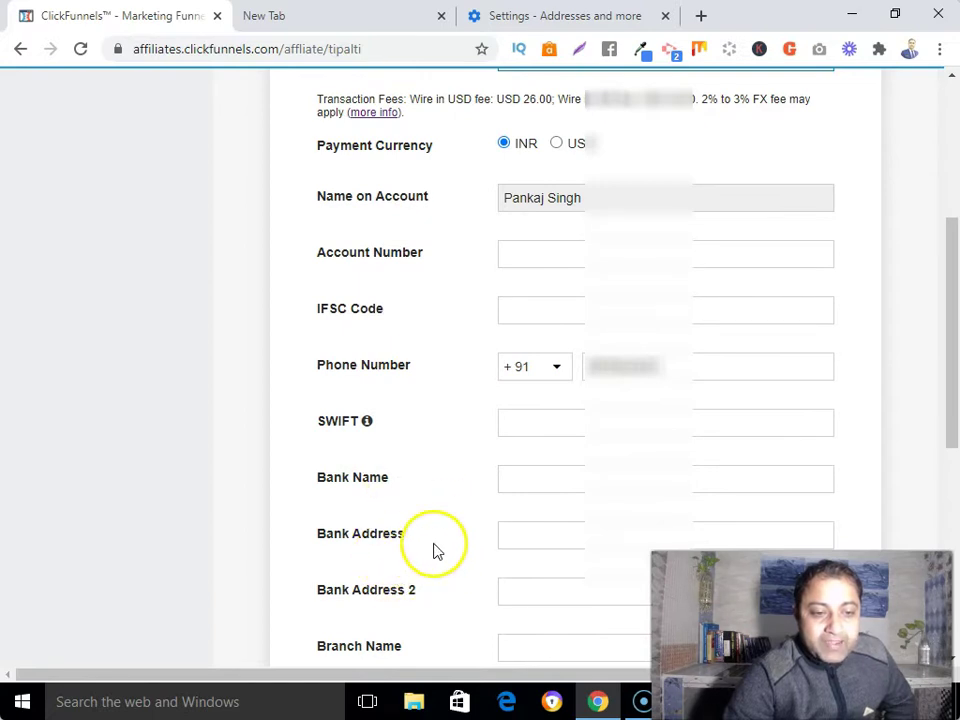
pyautogui.scroll(-1, 430, 565)
pyautogui.scroll(-2, 470, 525)
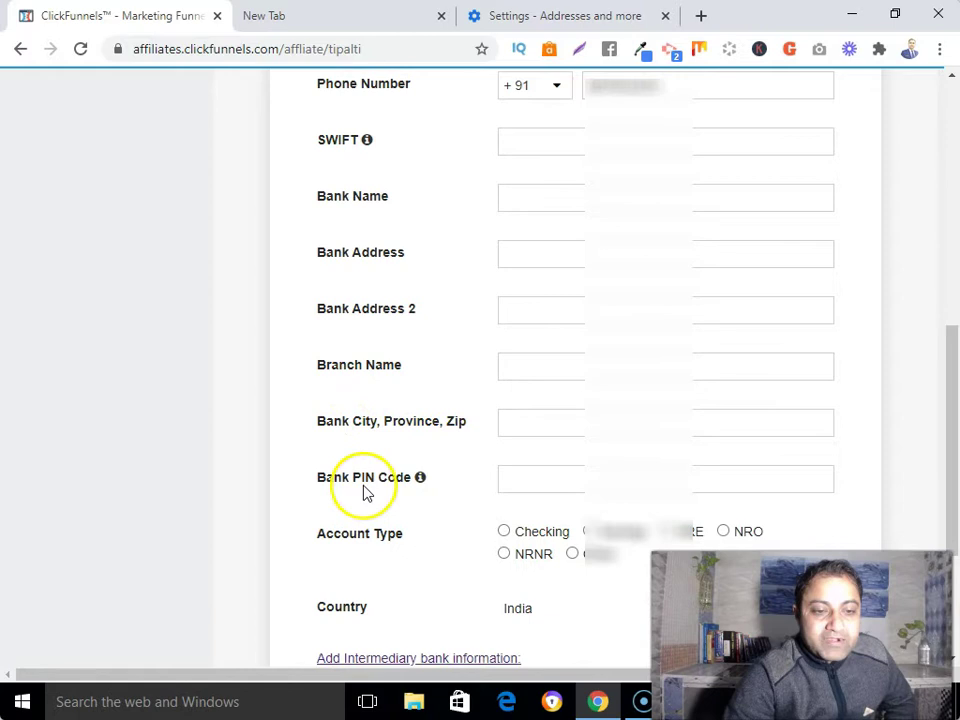
pyautogui.scroll(-1, 587, 512)
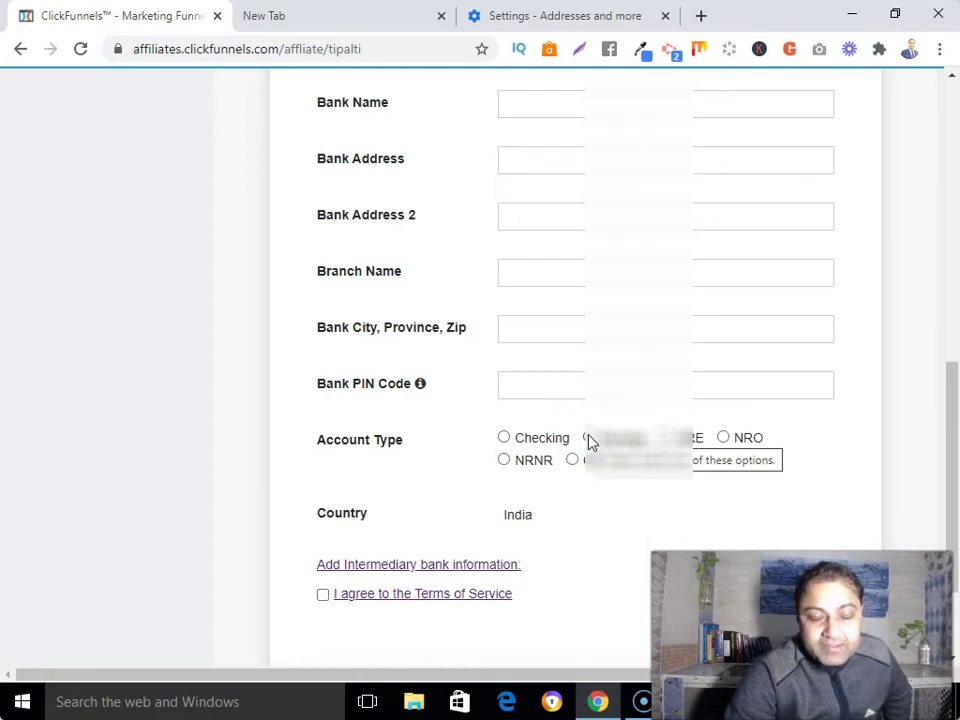
pyautogui.scroll(4, 495, 469)
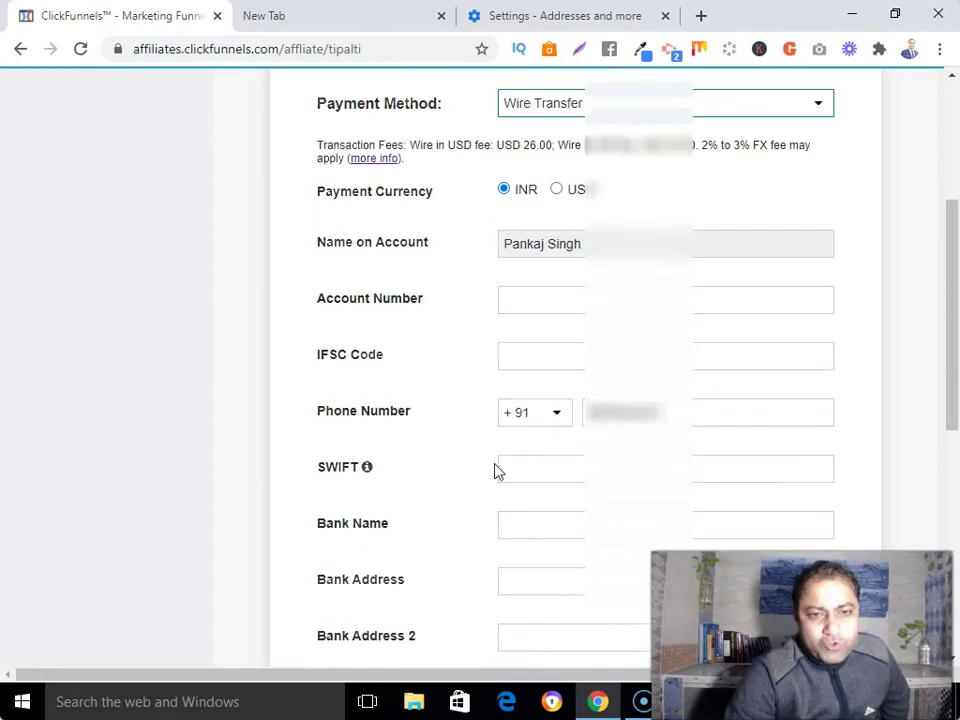
pyautogui.scroll(1, 498, 470)
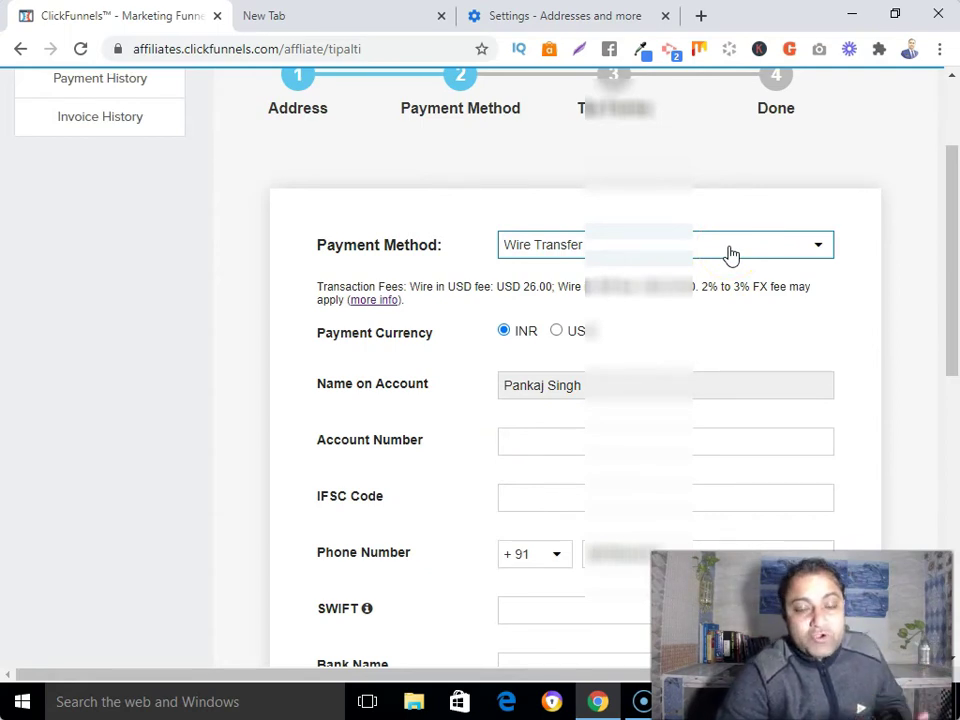
# Step: Set the payment method to PayPal with USD as the payout currency
pyautogui.click(729, 248)
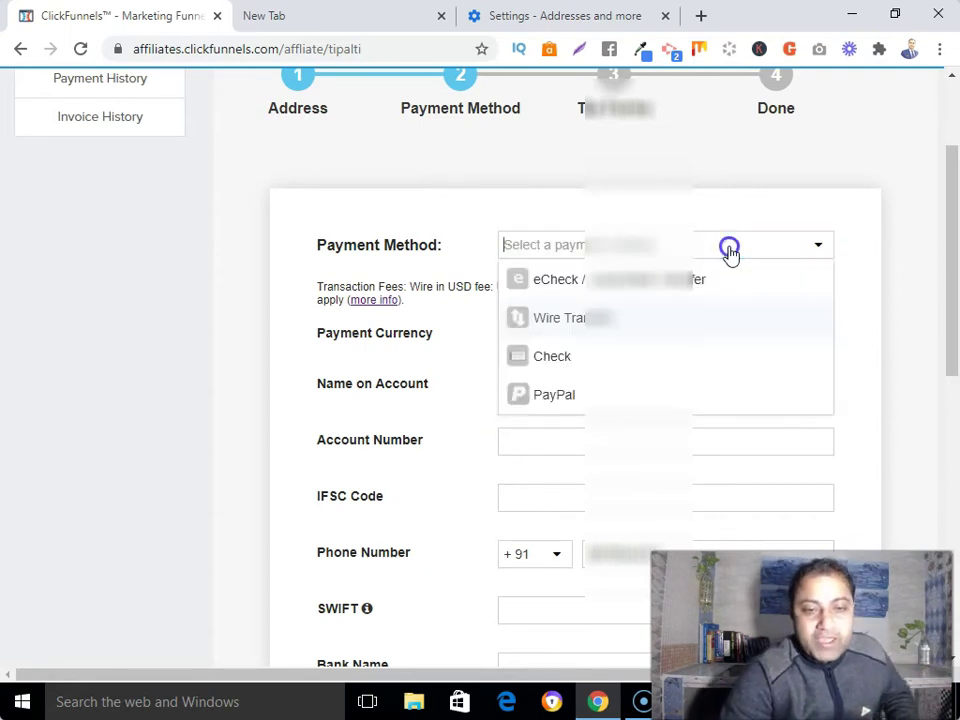
pyautogui.click(540, 400)
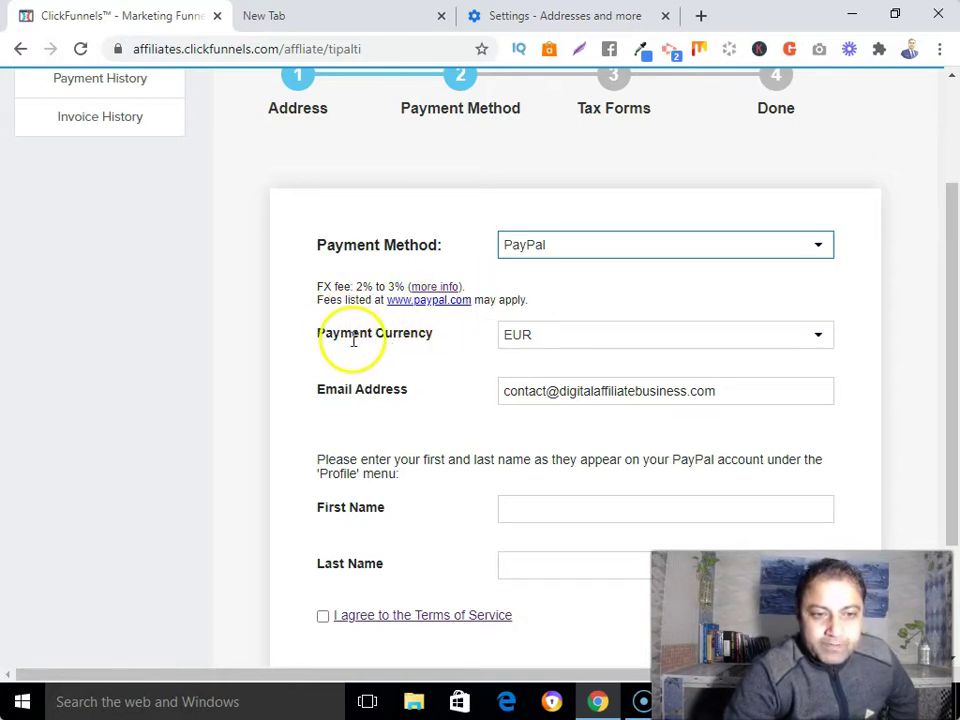
pyautogui.click(754, 338)
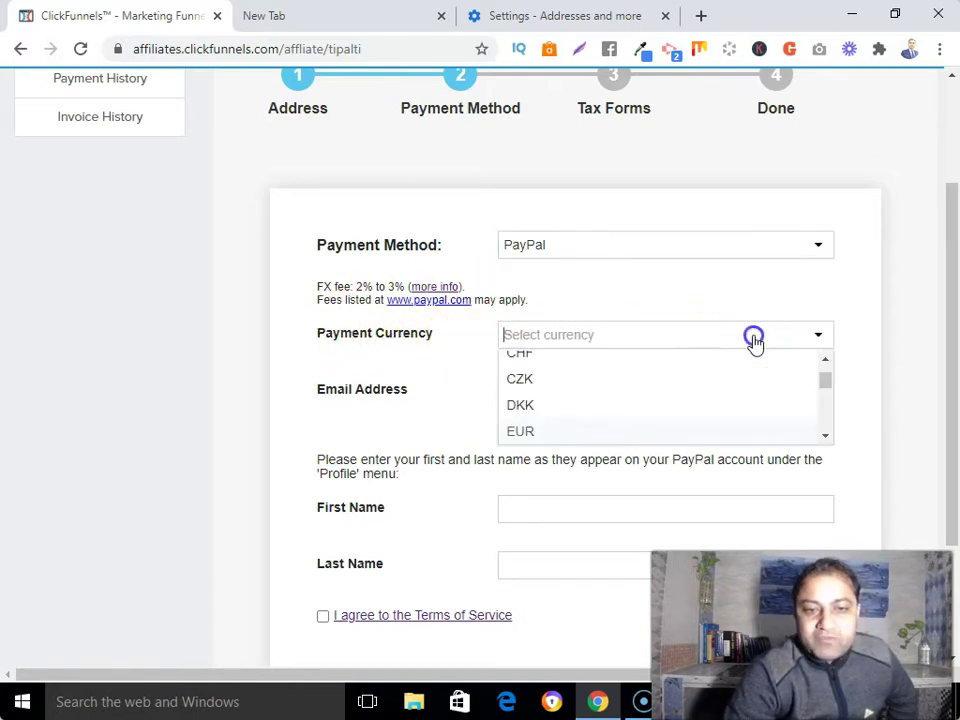
pyautogui.scroll(5, 540, 420)
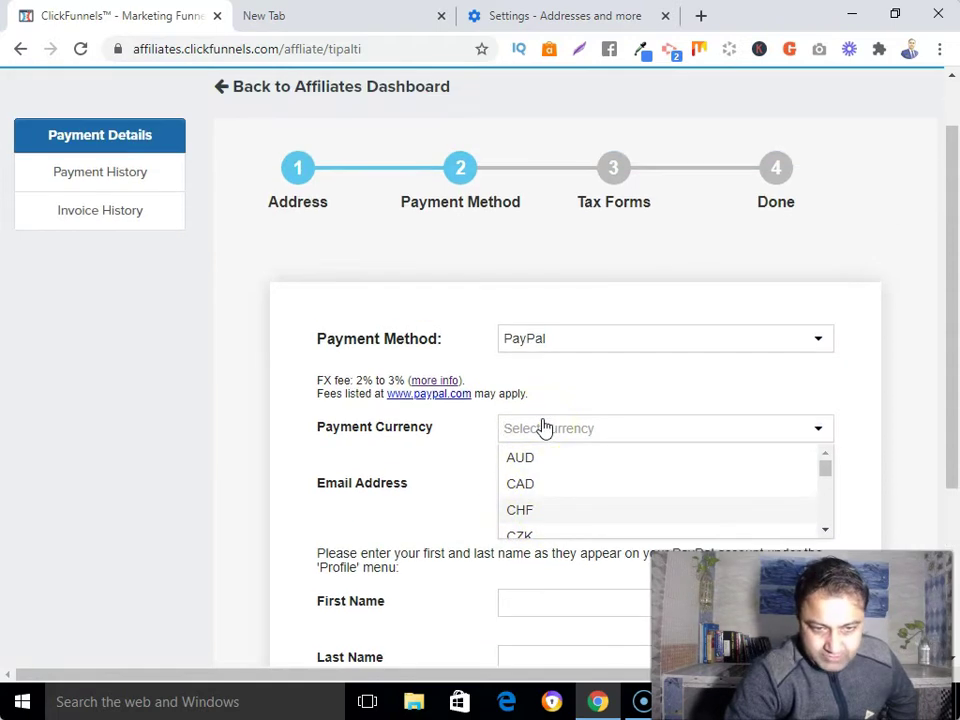
pyautogui.scroll(-2, 566, 485)
pyautogui.scroll(-6, 566, 485)
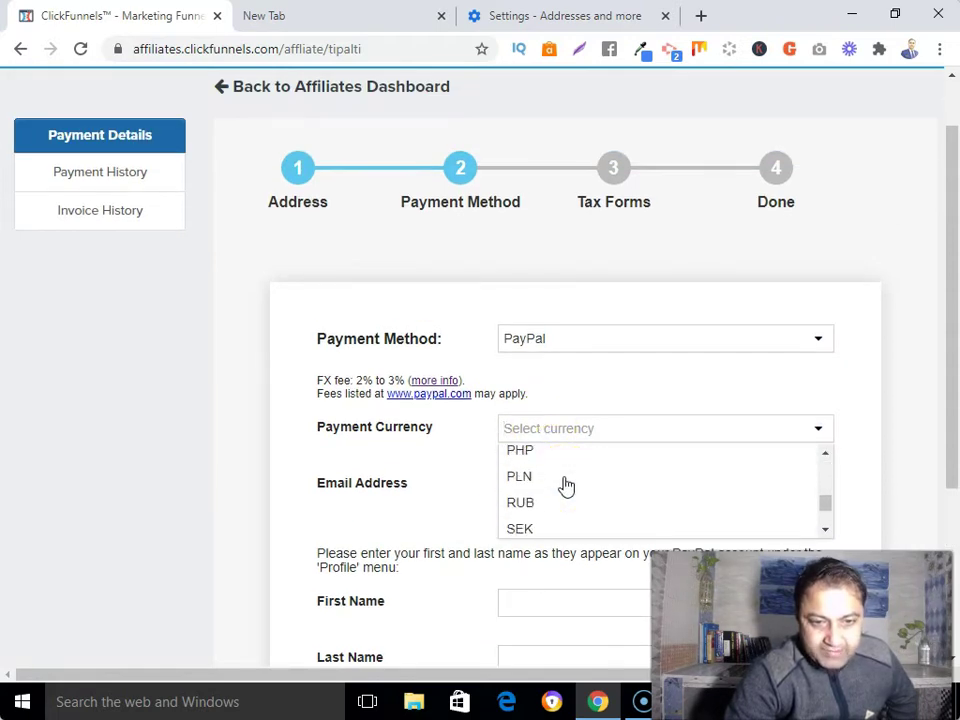
pyautogui.click(519, 523)
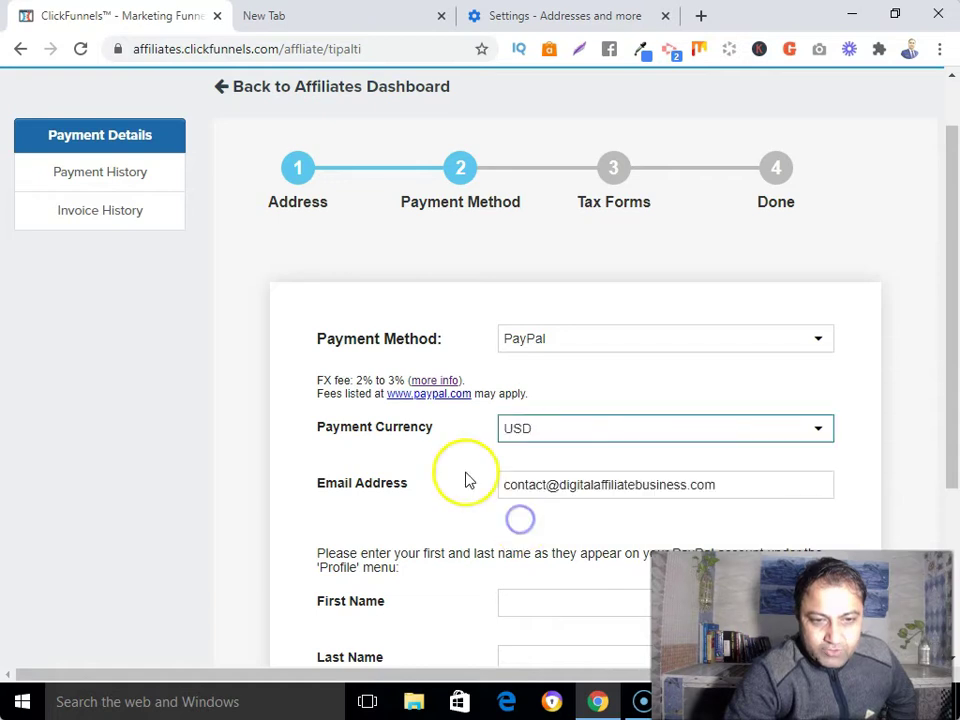
pyautogui.scroll(-1, 467, 480)
# Step: Clear the pre-filled email and enter the PayPal account holder's first and last name
pyautogui.moveTo(737, 371); pyautogui.dragTo(503, 377)
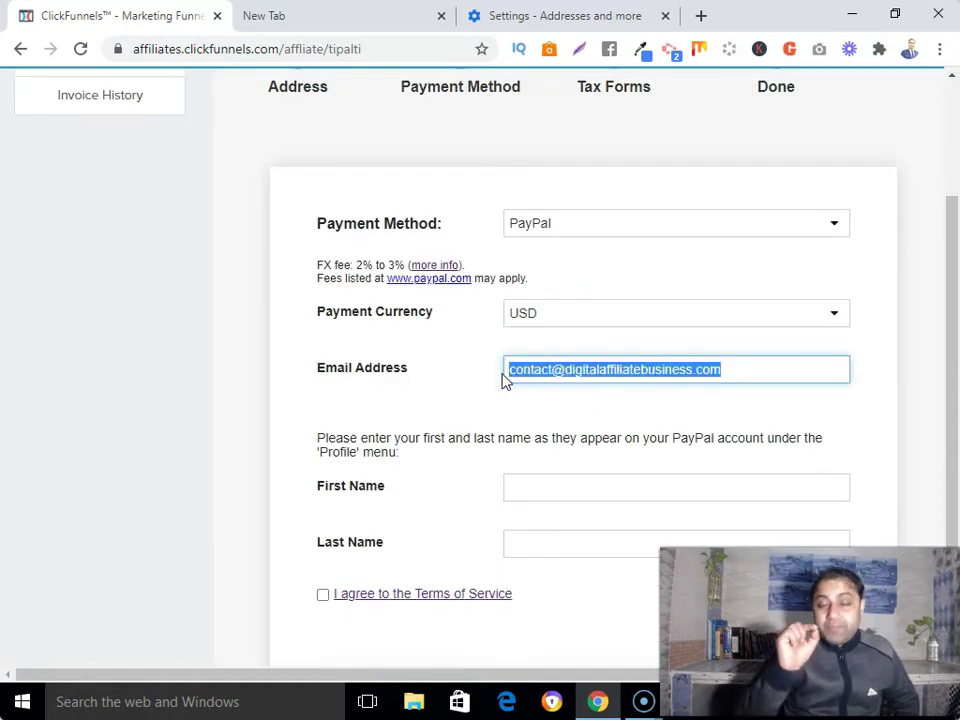
pyautogui.press('BackSpace')
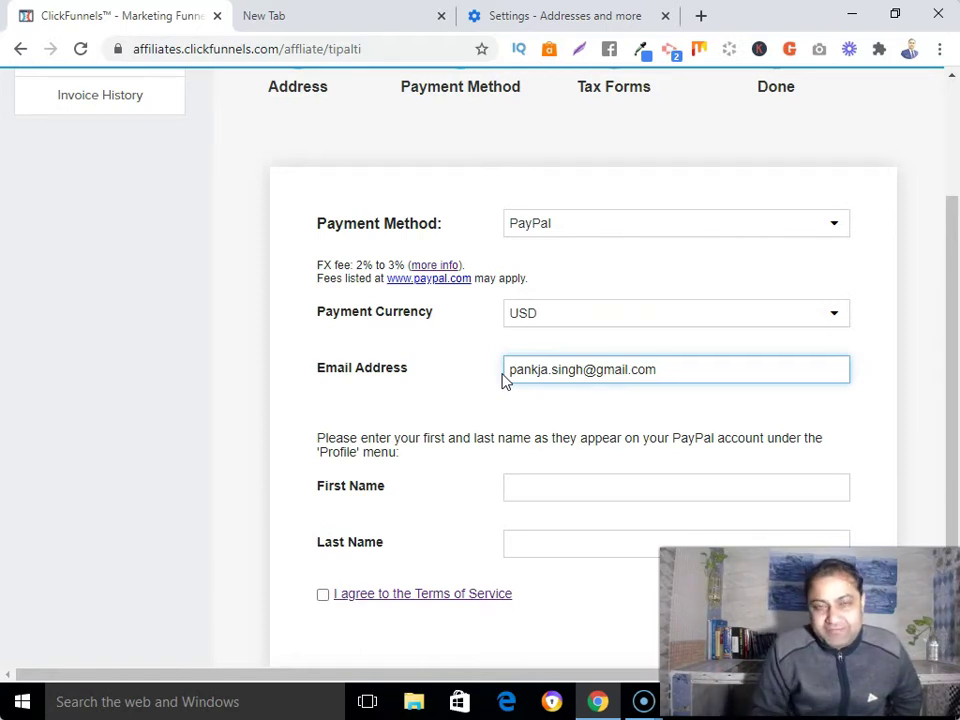
pyautogui.click(578, 488)
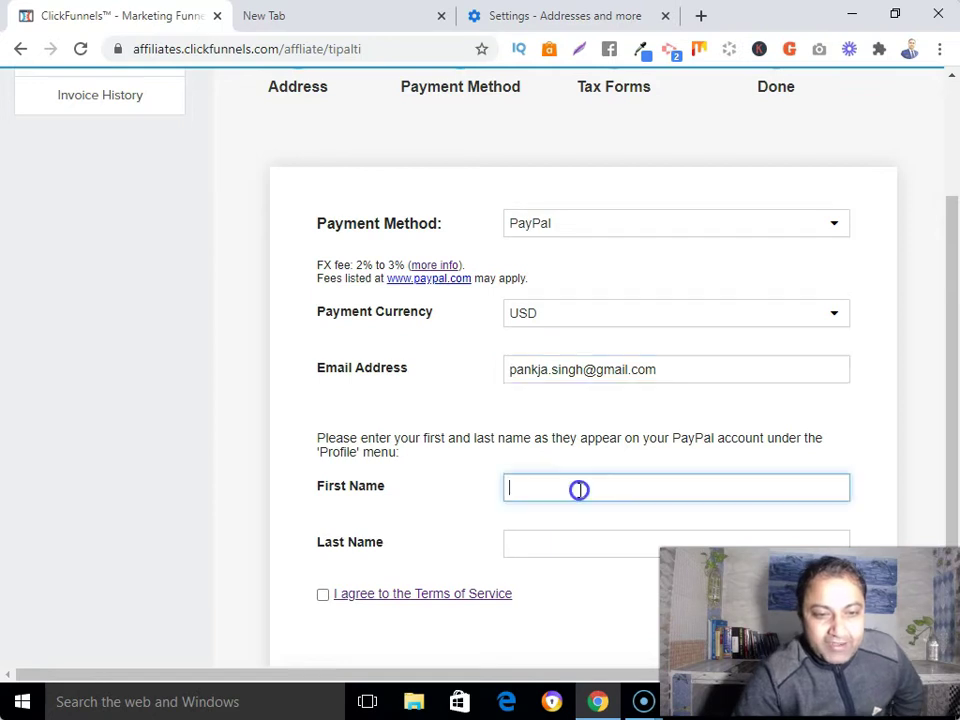
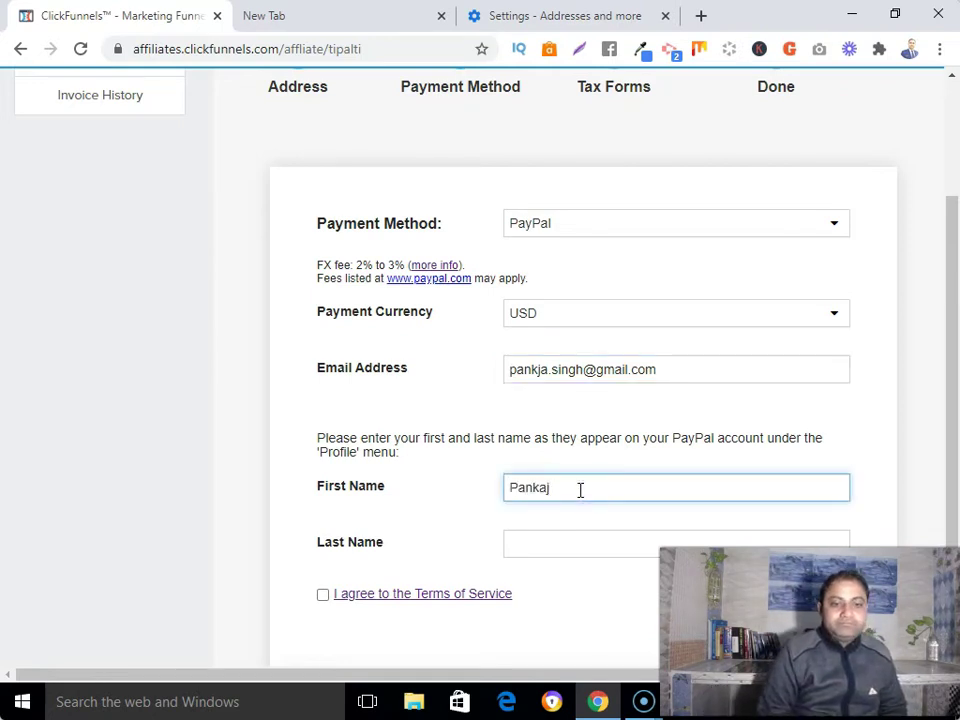
pyautogui.click(570, 538)
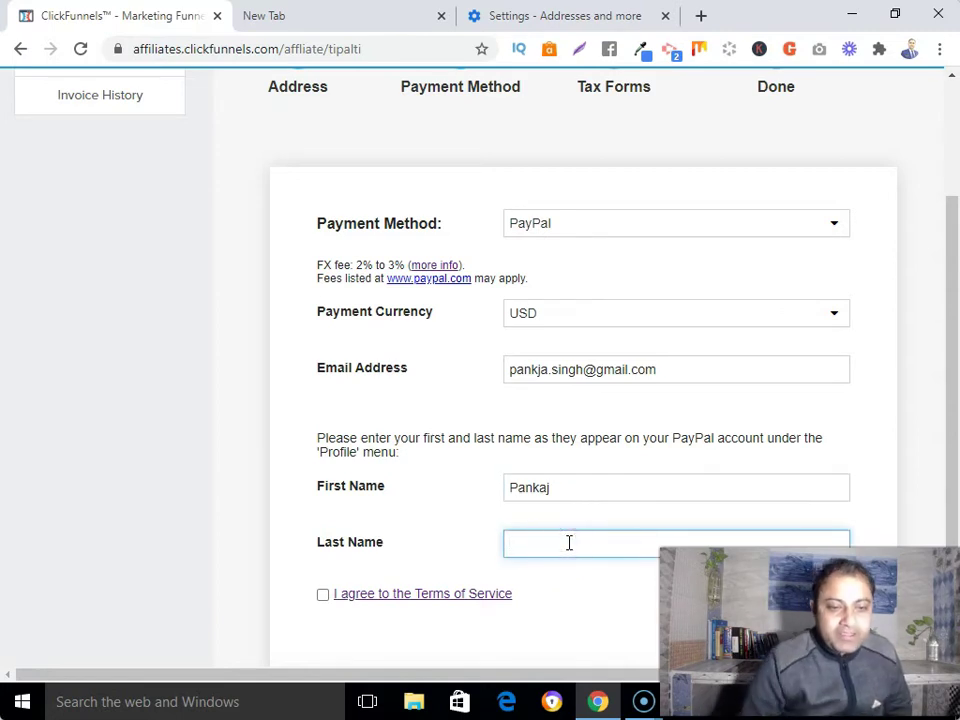
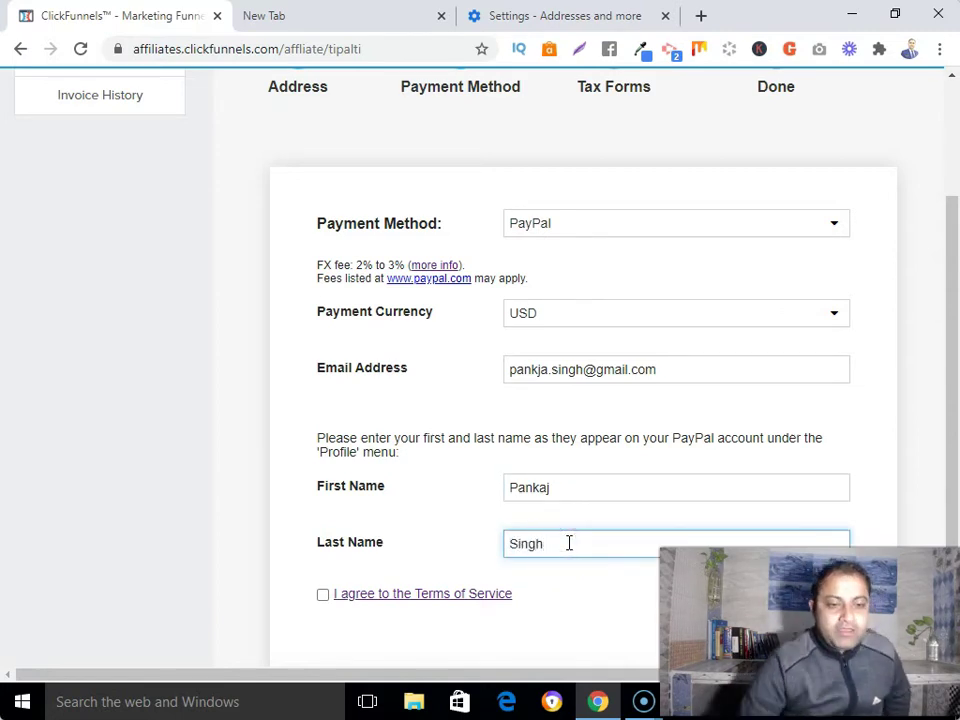
# Step: Agree to the Terms of Service and submit the PayPal payment details
pyautogui.click(322, 594)
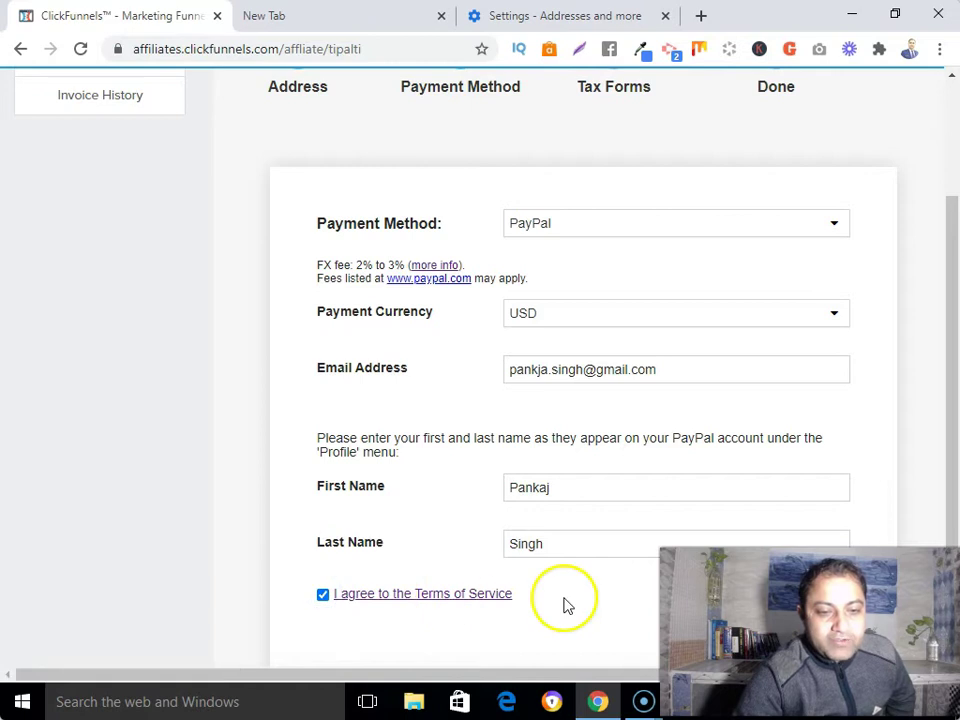
pyautogui.moveTo(700, 620); pyautogui.dragTo(699, 620)
pyautogui.scroll(-3, 885, 561)
pyautogui.click(780, 556)
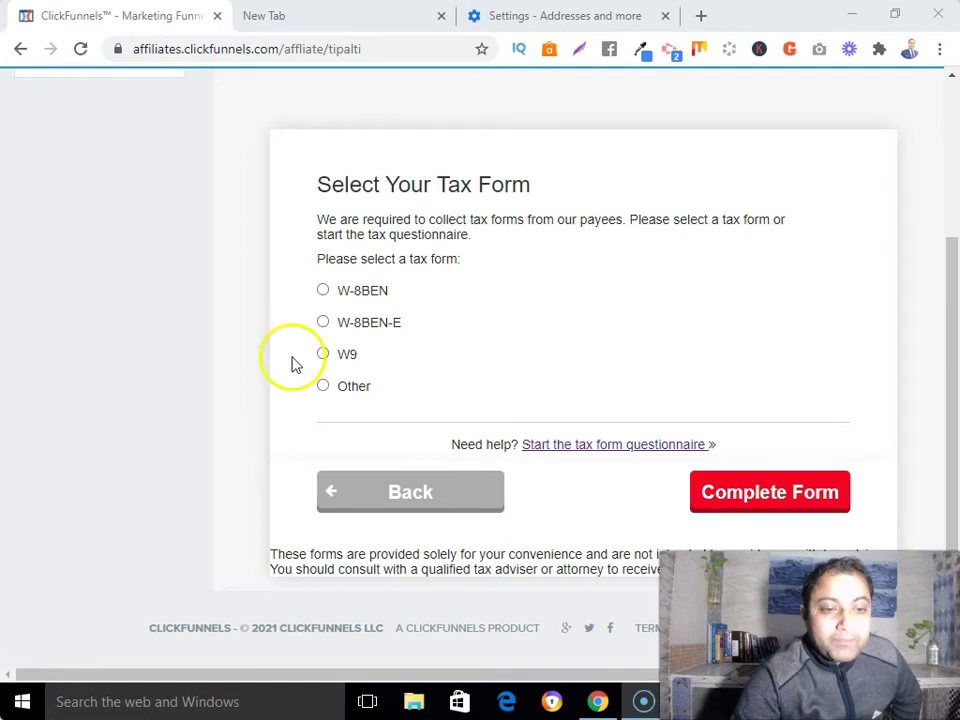
# Step: Select W-8BEN as the tax form
pyautogui.click(322, 292)
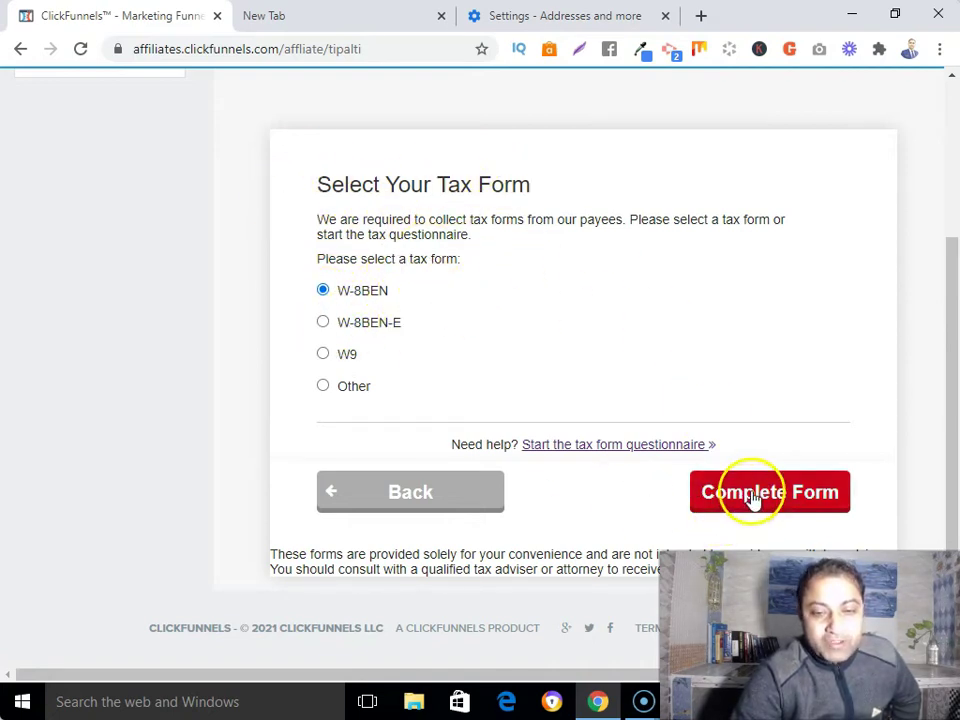
# Step: Certify no U.S. activities, sign with the owner's full name, and continue to the W-8BEN form
pyautogui.click(752, 499)
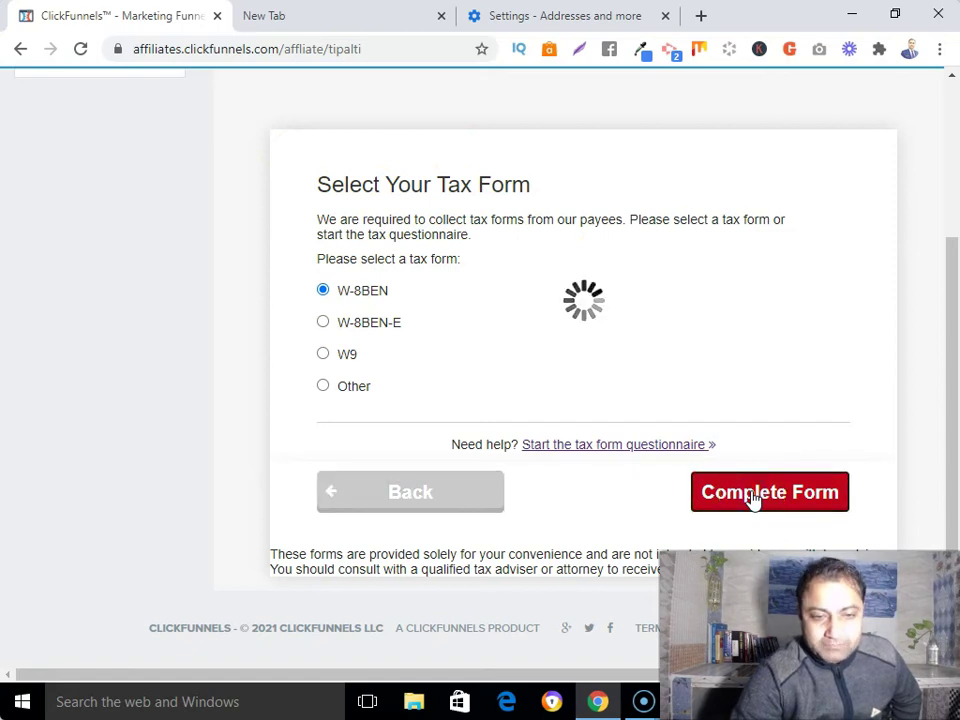
pyautogui.scroll(-1, 455, 355)
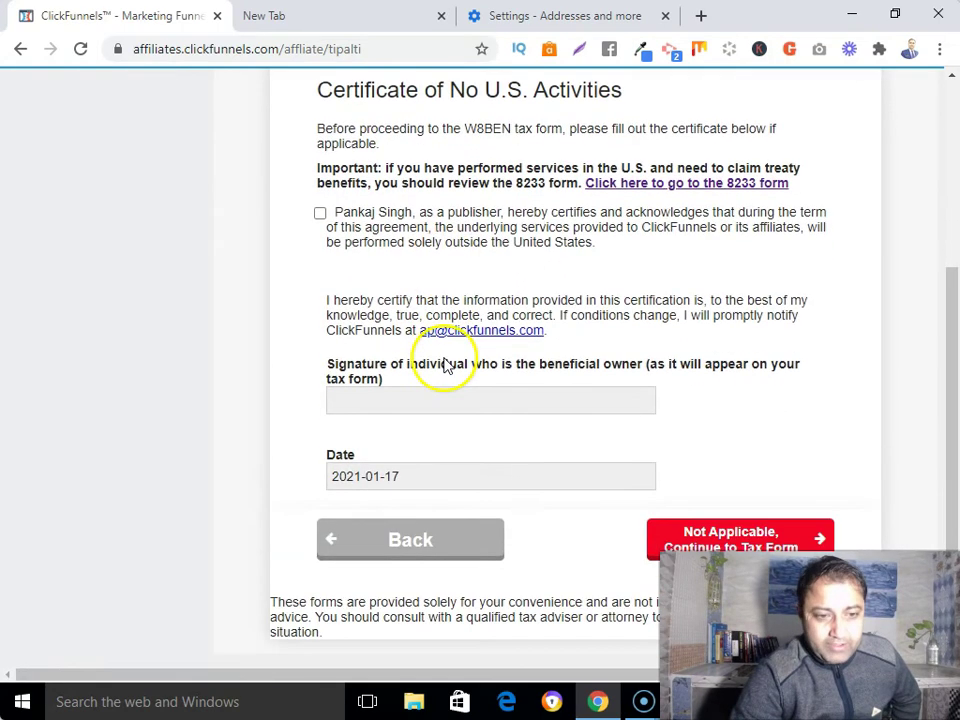
pyautogui.scroll(1, 325, 260)
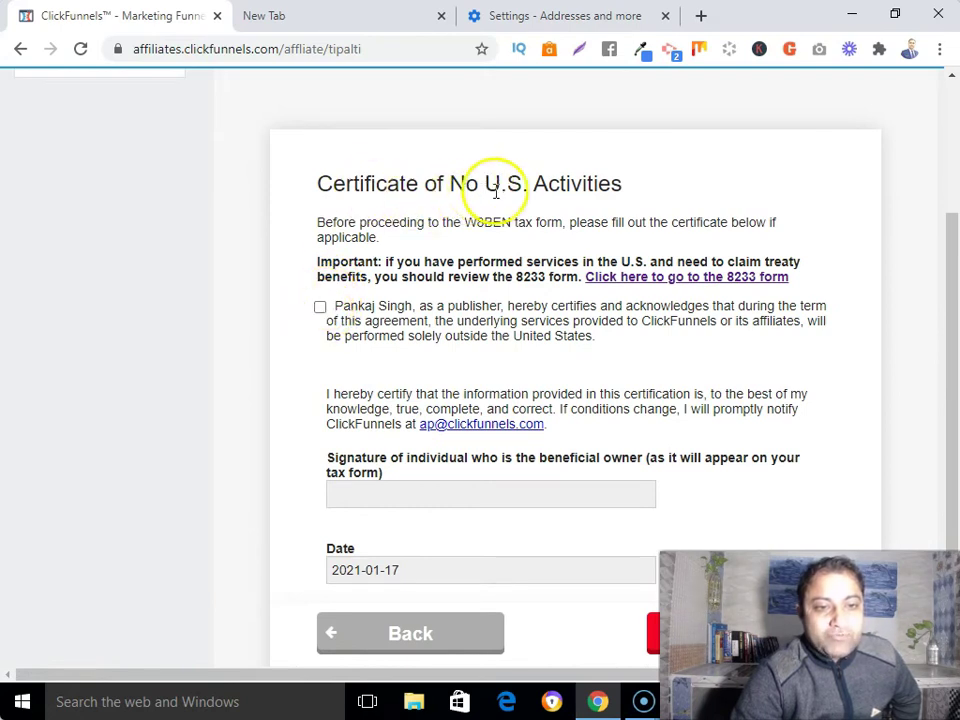
pyautogui.click(320, 307)
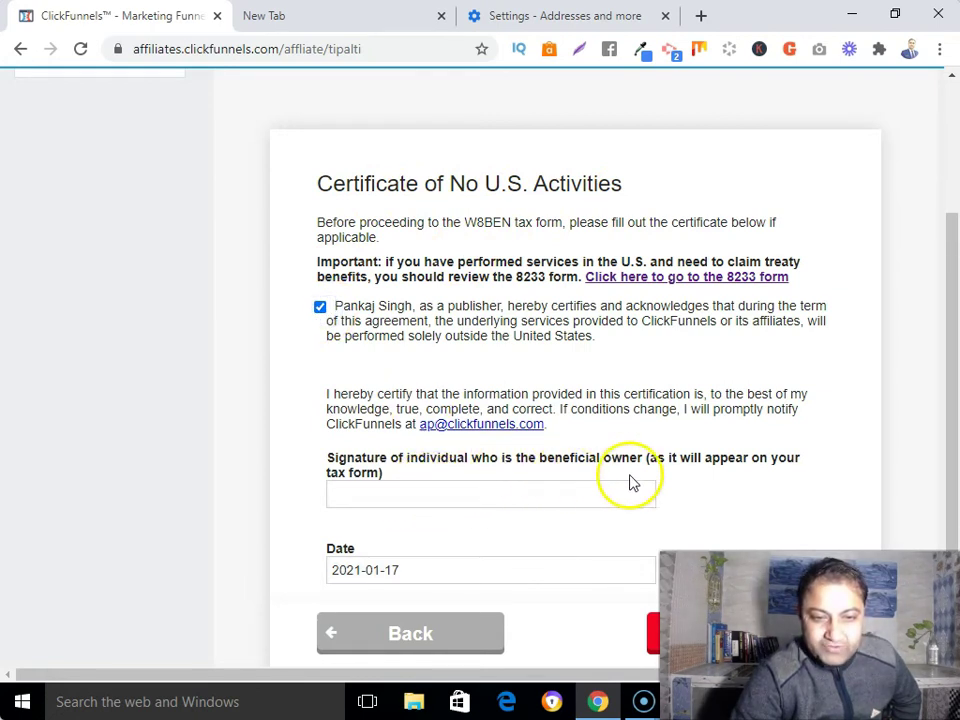
pyautogui.click(423, 497)
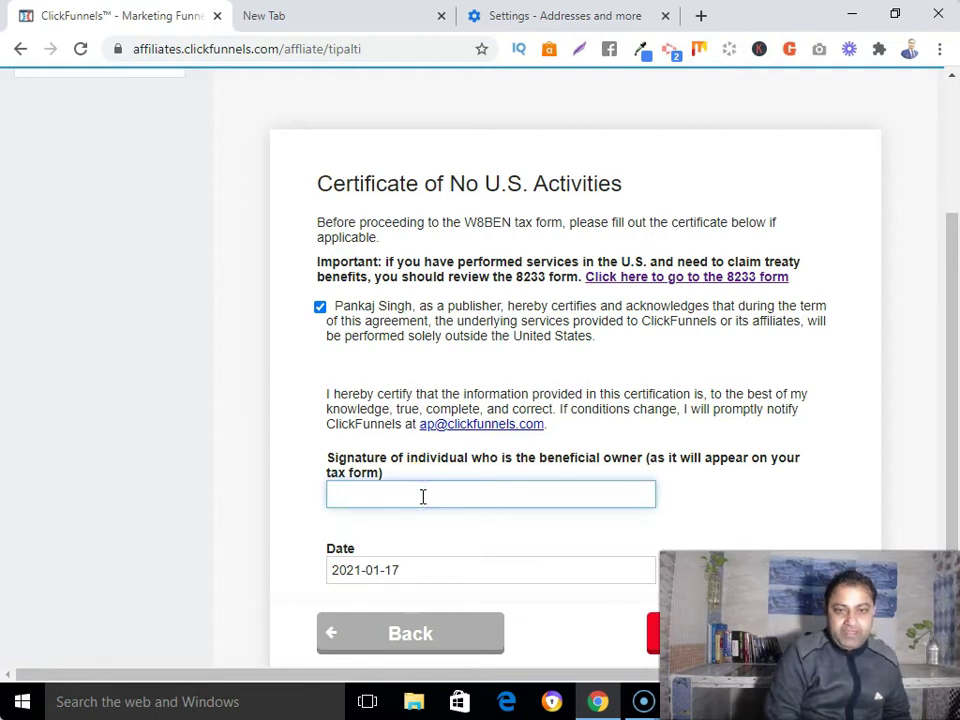
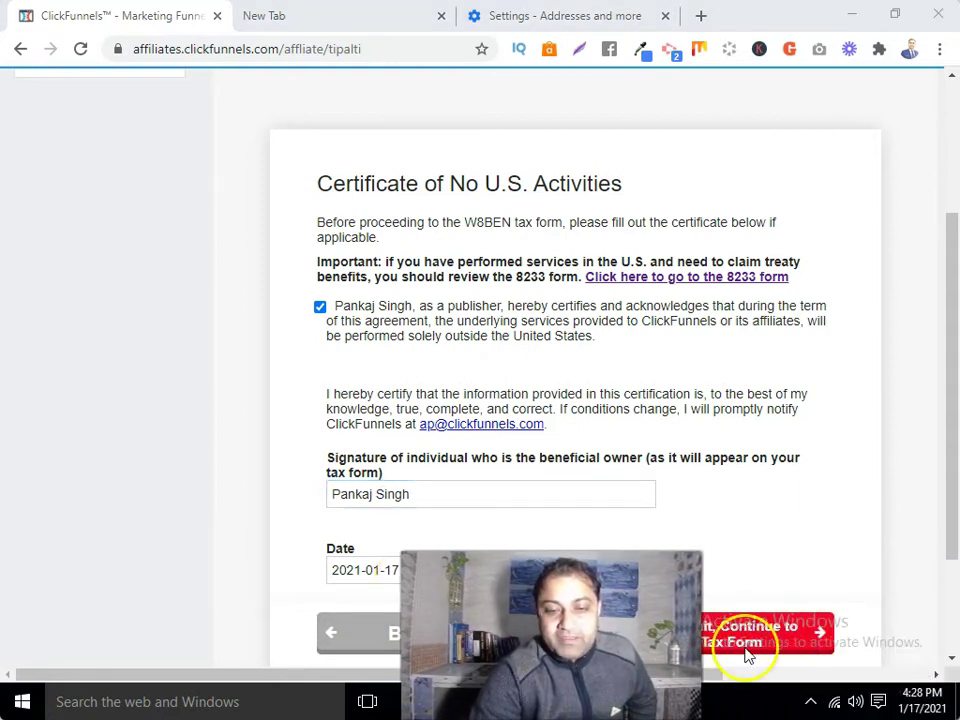
pyautogui.click(770, 642)
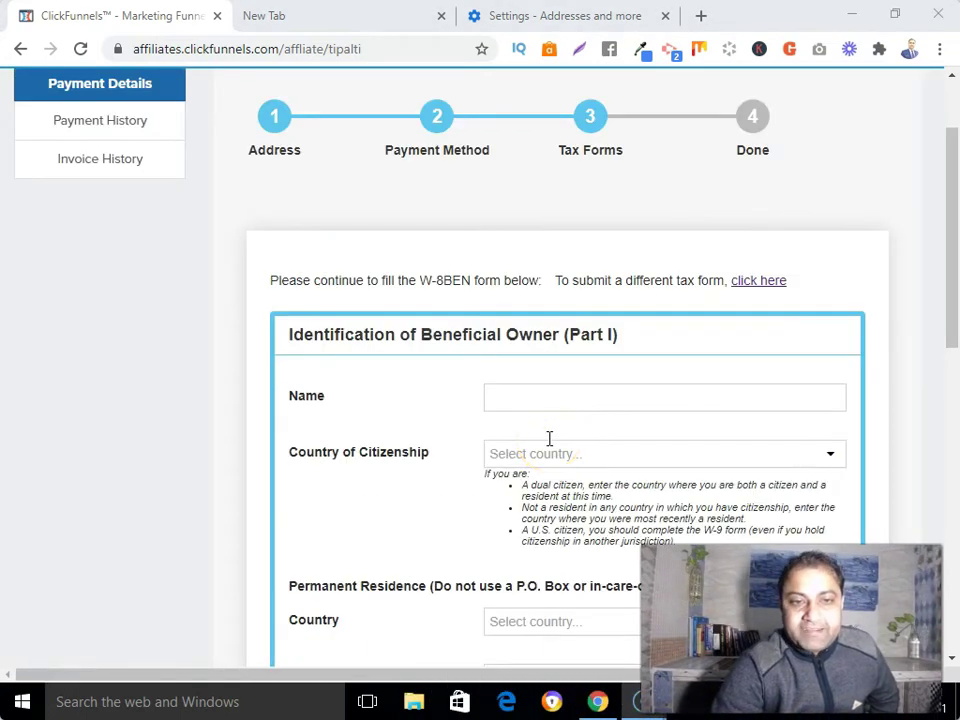
# Step: Enter the beneficial owner's full name and set Country of Citizenship to India
pyautogui.click(574, 399)
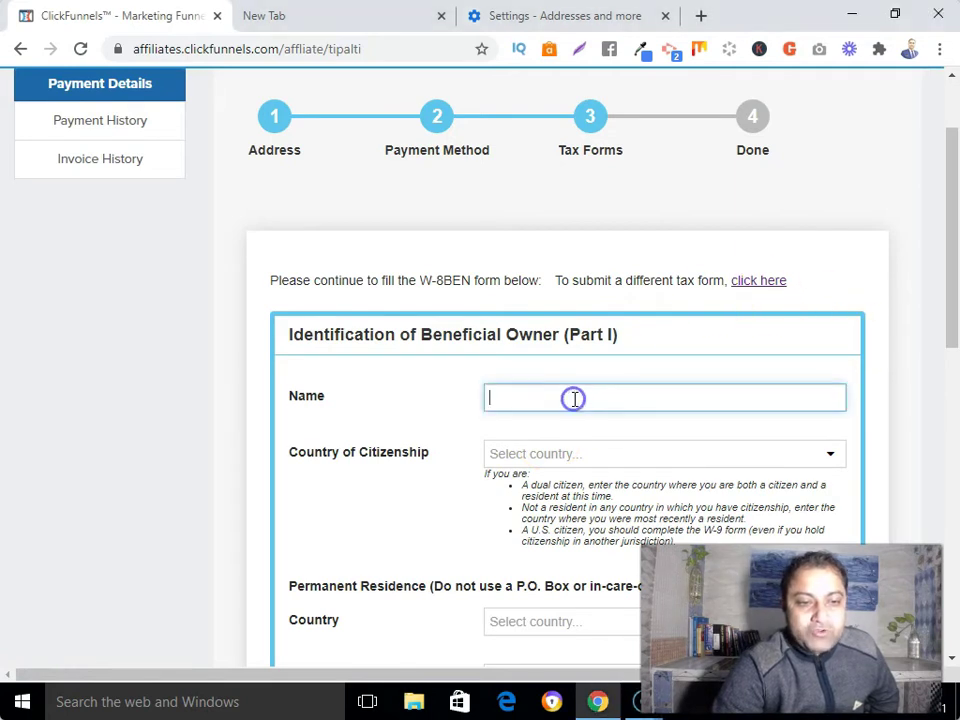
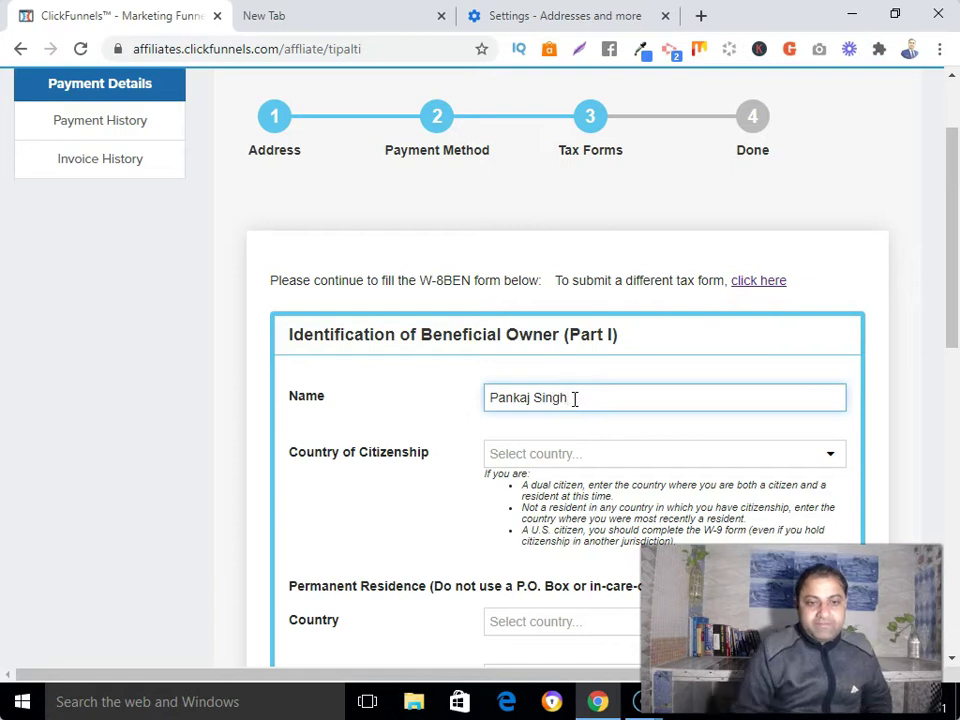
pyautogui.click(585, 465)
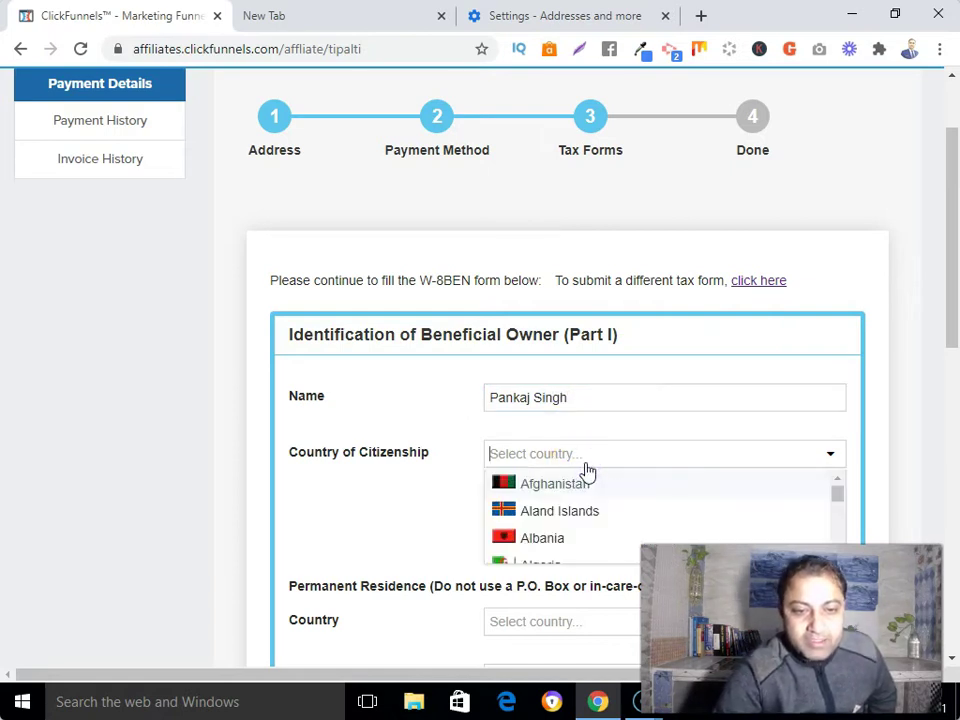
pyautogui.scroll(-4, 563, 507)
pyautogui.scroll(-8, 565, 507)
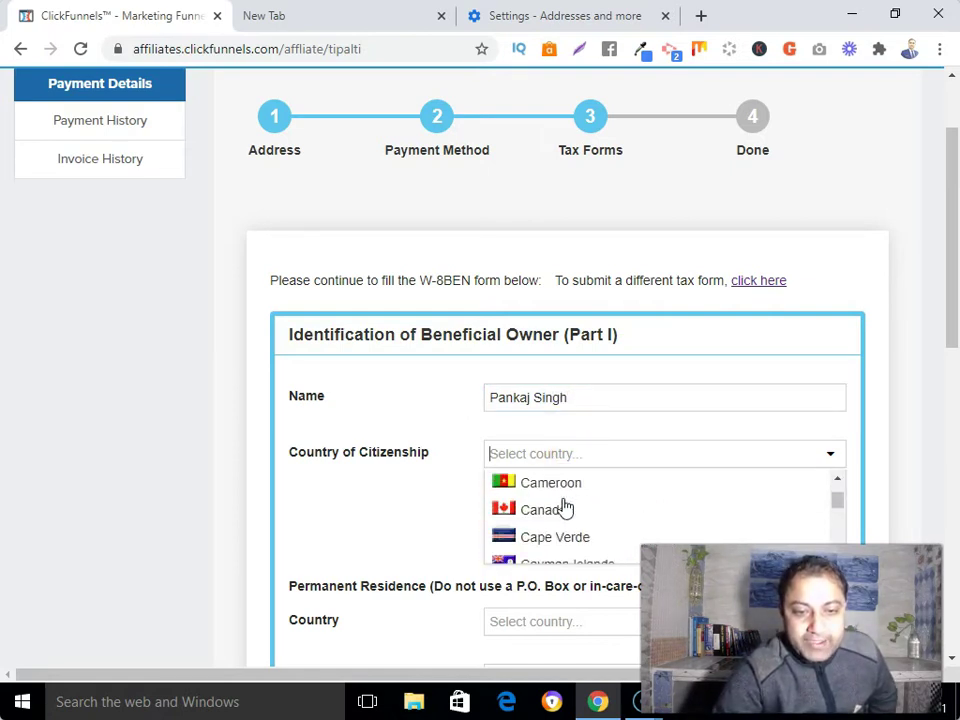
pyautogui.scroll(-8, 565, 507)
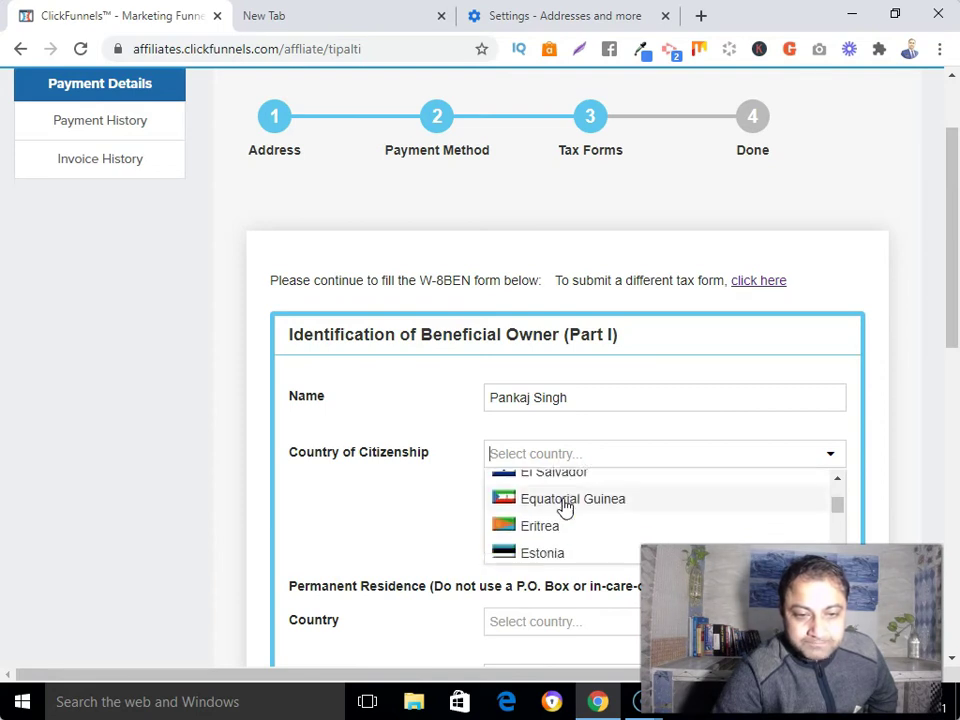
pyautogui.scroll(-8, 565, 507)
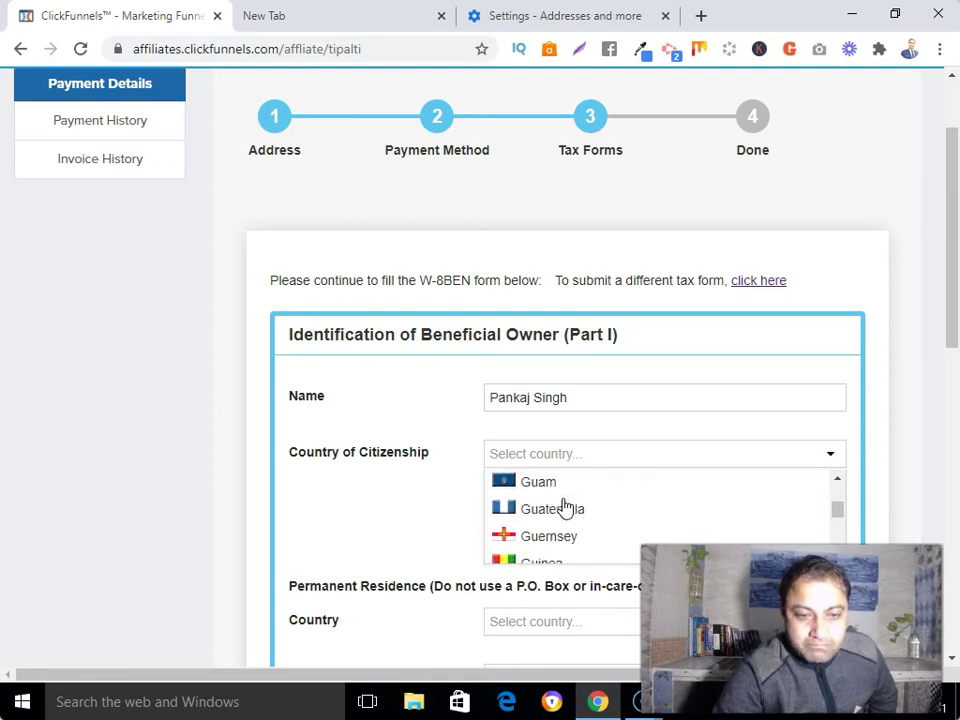
pyautogui.click(522, 497)
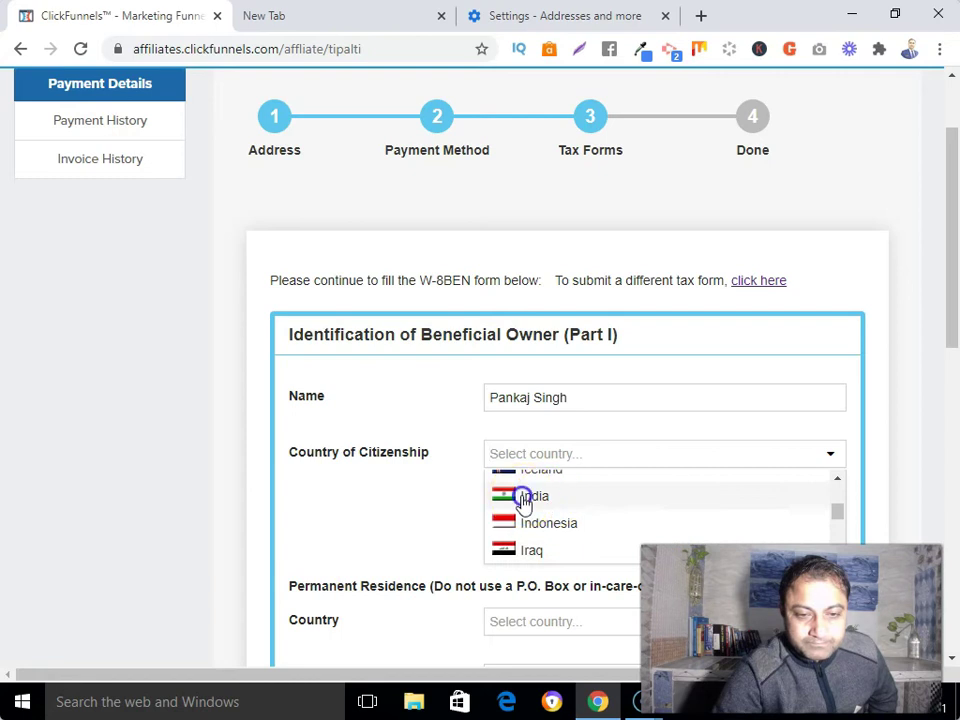
pyautogui.scroll(-5, 522, 496)
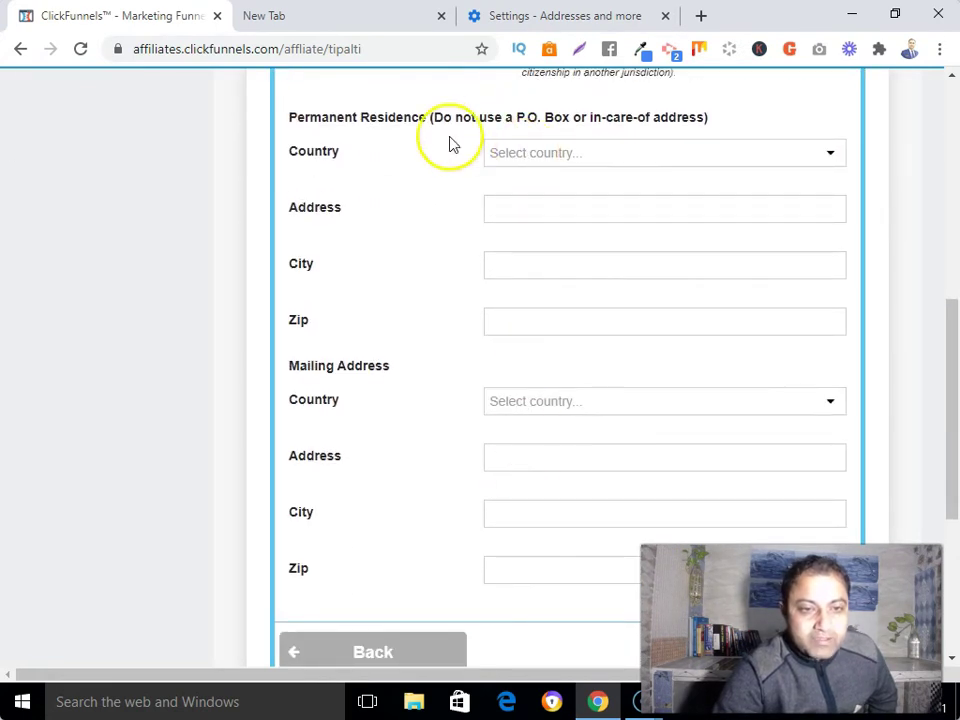
# Step: Choose India as the W-8BEN Permanent Residence country and autofill its address, city and zip from the saved suggestion
pyautogui.click(557, 155)
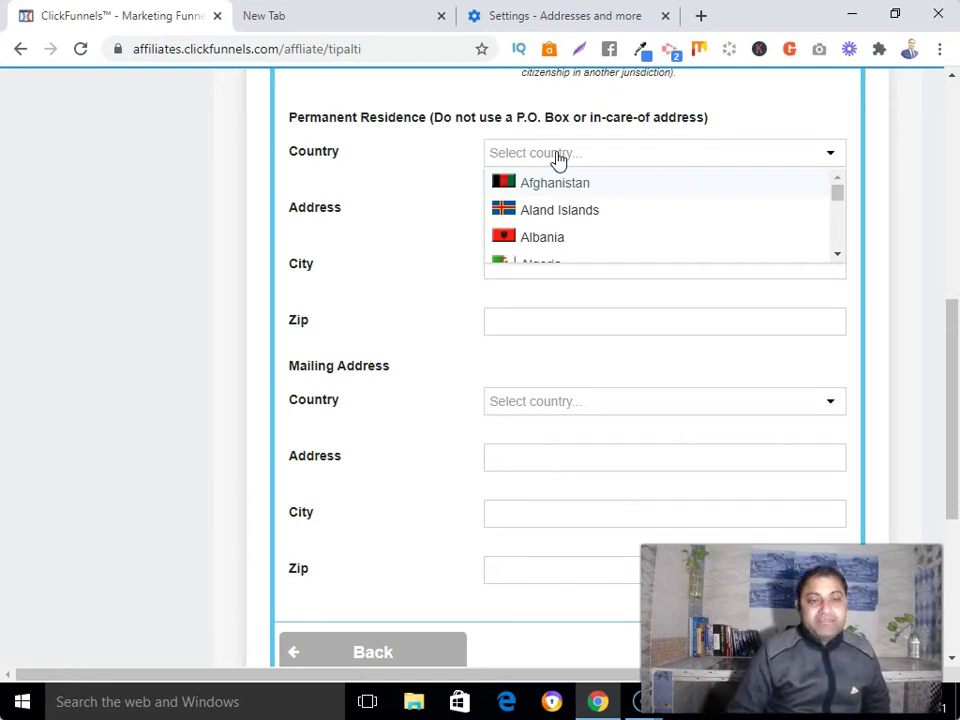
pyautogui.scroll(-10, 567, 205)
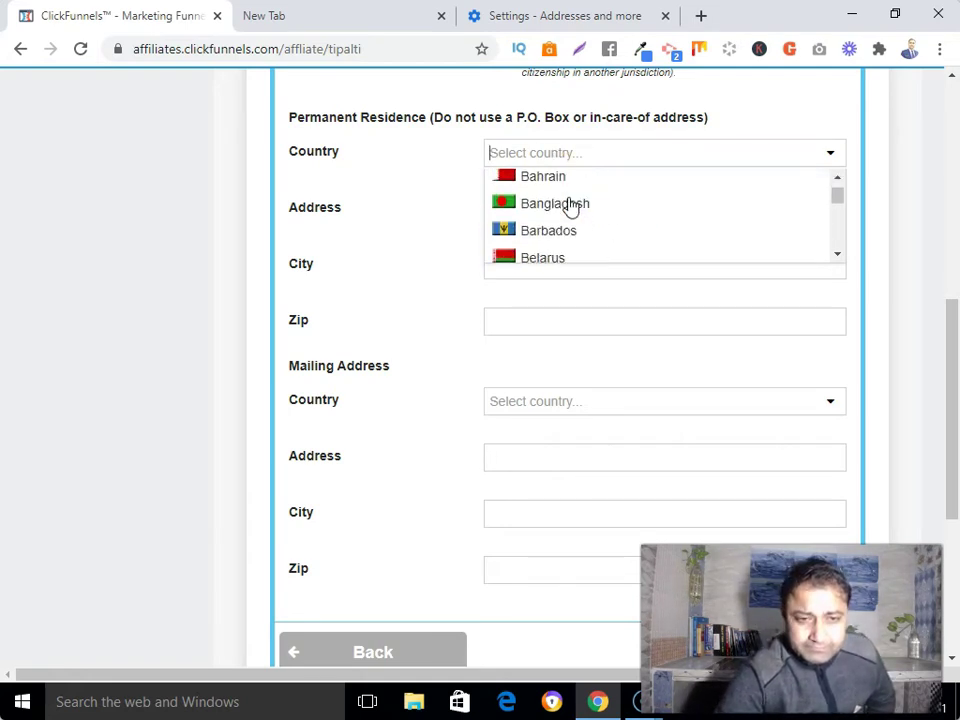
pyautogui.scroll(-14, 570, 205)
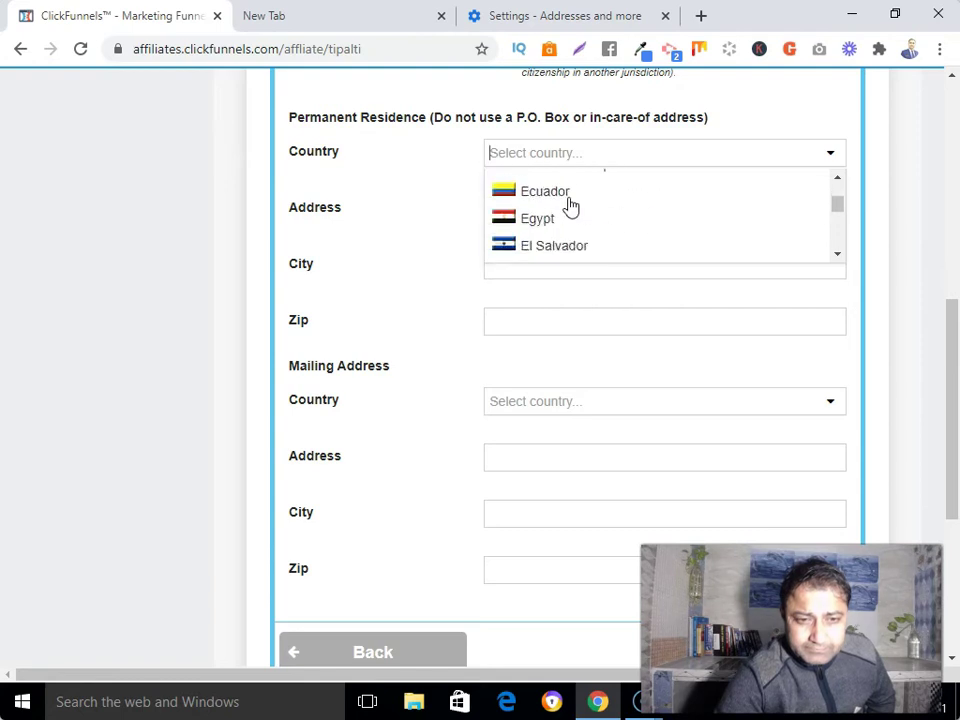
pyautogui.scroll(-12, 570, 205)
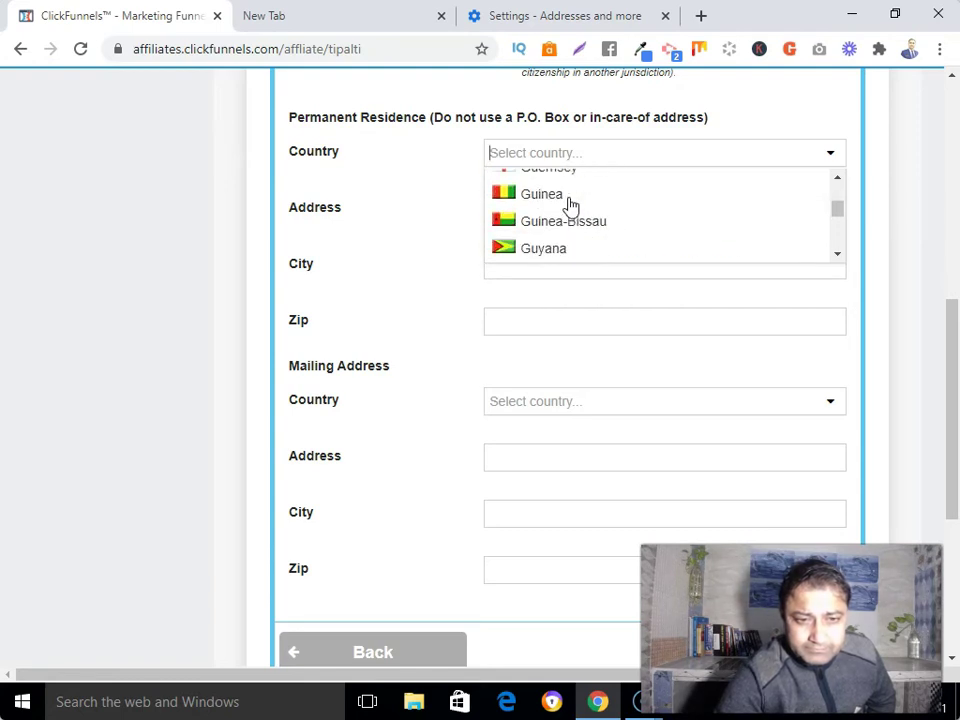
pyautogui.click(568, 205)
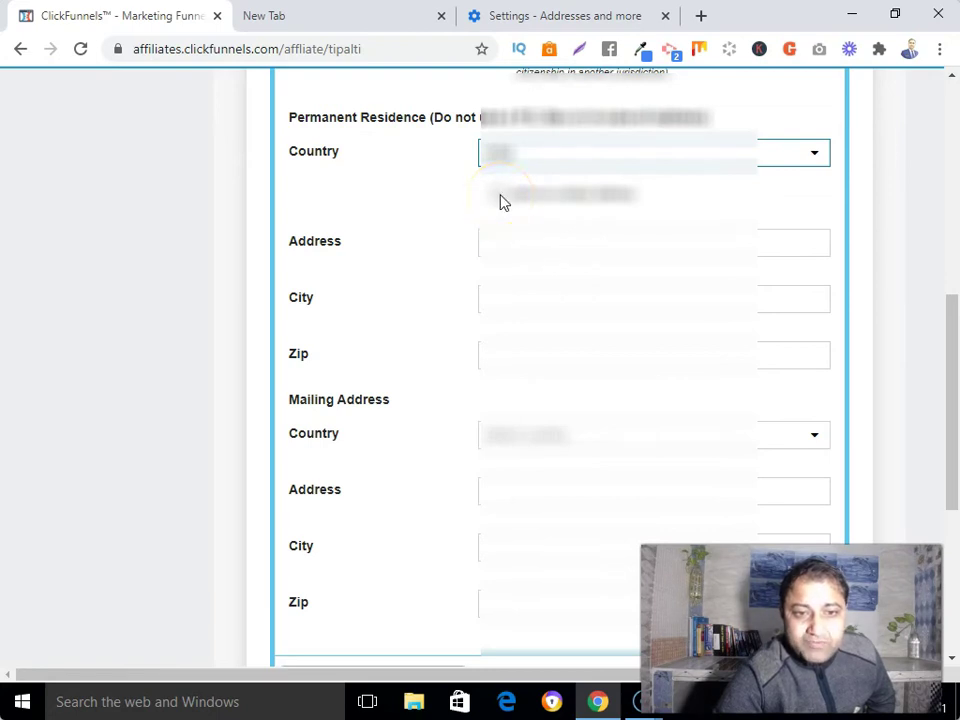
pyautogui.click(501, 196)
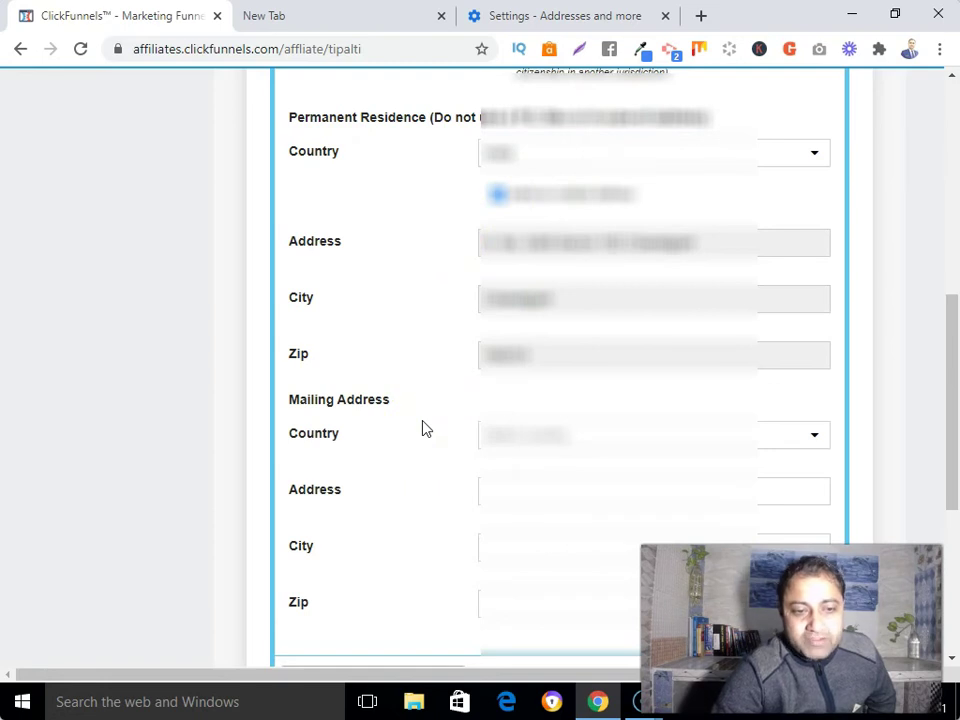
pyautogui.moveTo(953, 454); pyautogui.dragTo(955, 562)
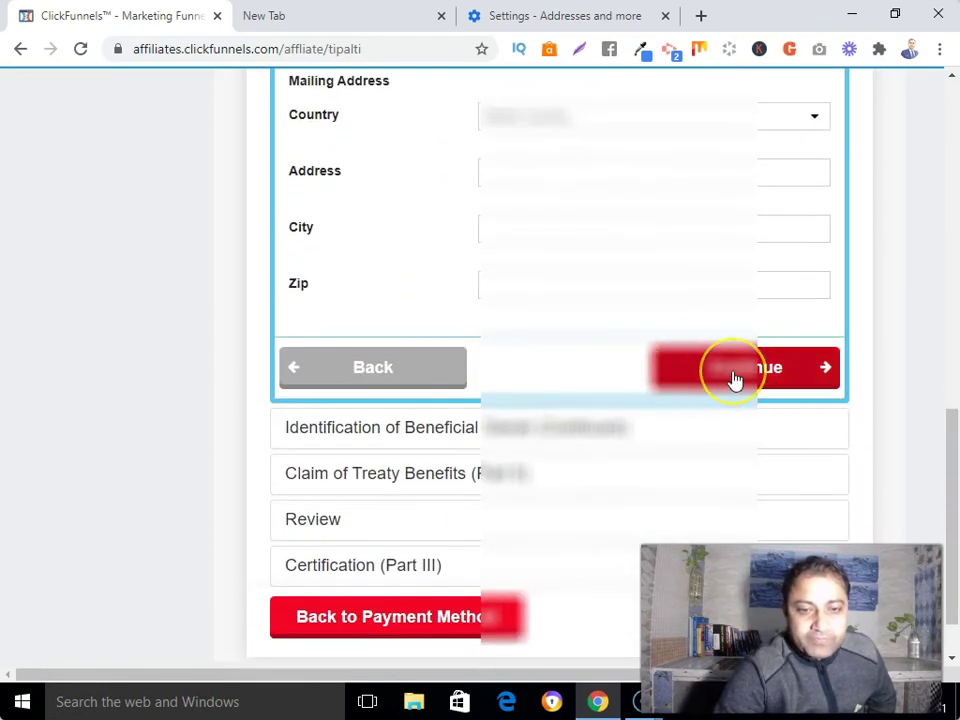
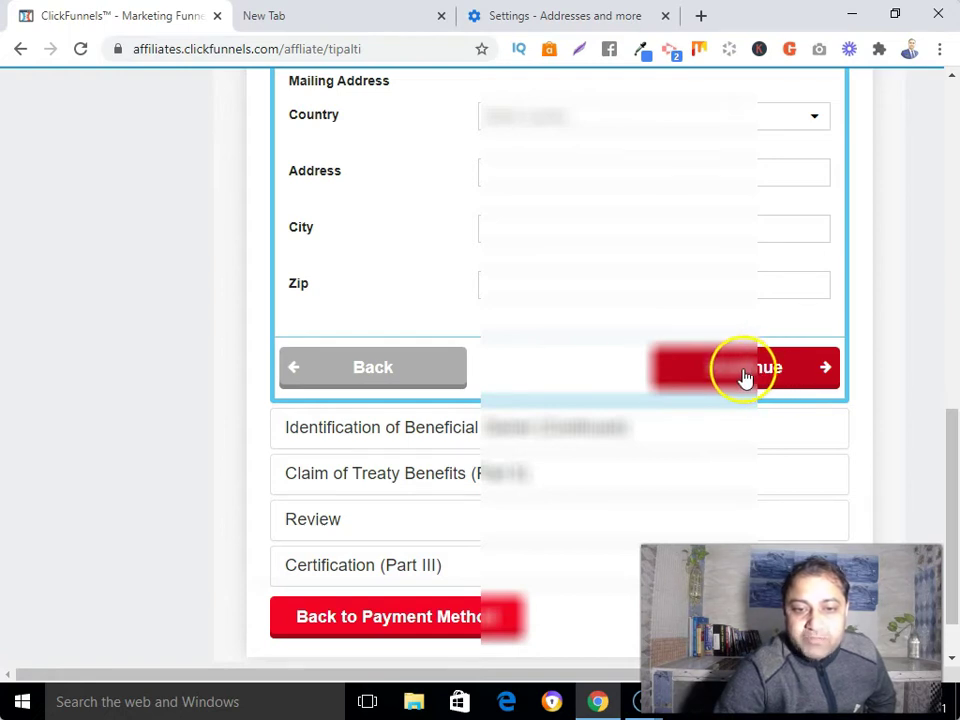
# Step: Try to continue past the filled beneficial owner address step
pyautogui.click(744, 374)
# Step: Re-pick the mailing address country and tick 'same as permanent address' to copy the address
pyautogui.scroll(1, 639, 377)
pyautogui.scroll(-2, 640, 378)
pyautogui.scroll(2, 640, 378)
pyautogui.scroll(1, 640, 378)
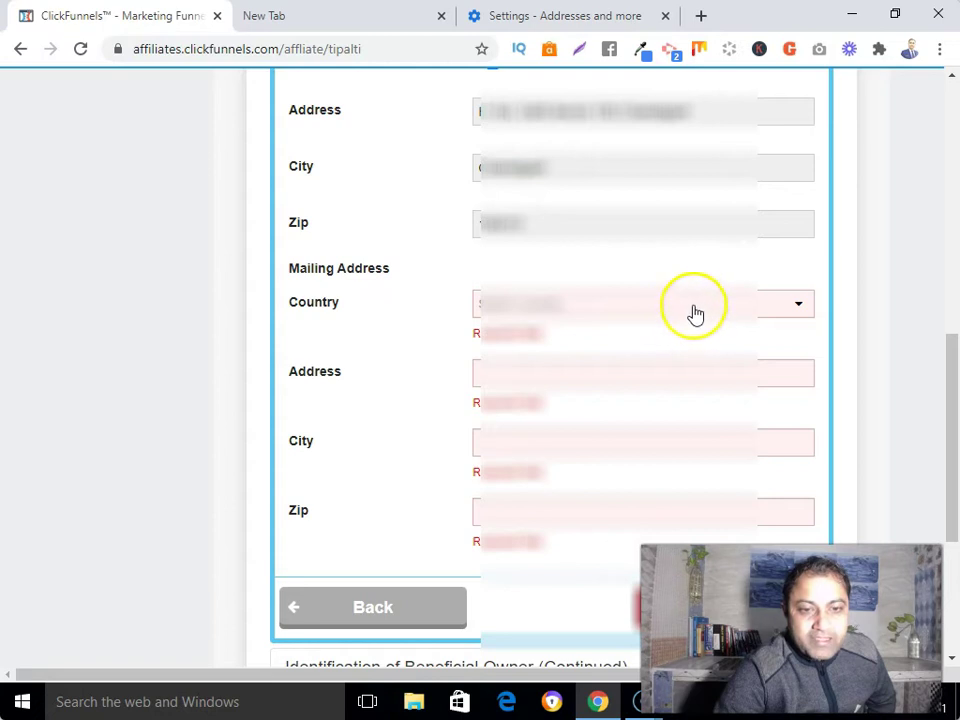
pyautogui.click(695, 307)
pyautogui.scroll(-5, 555, 330)
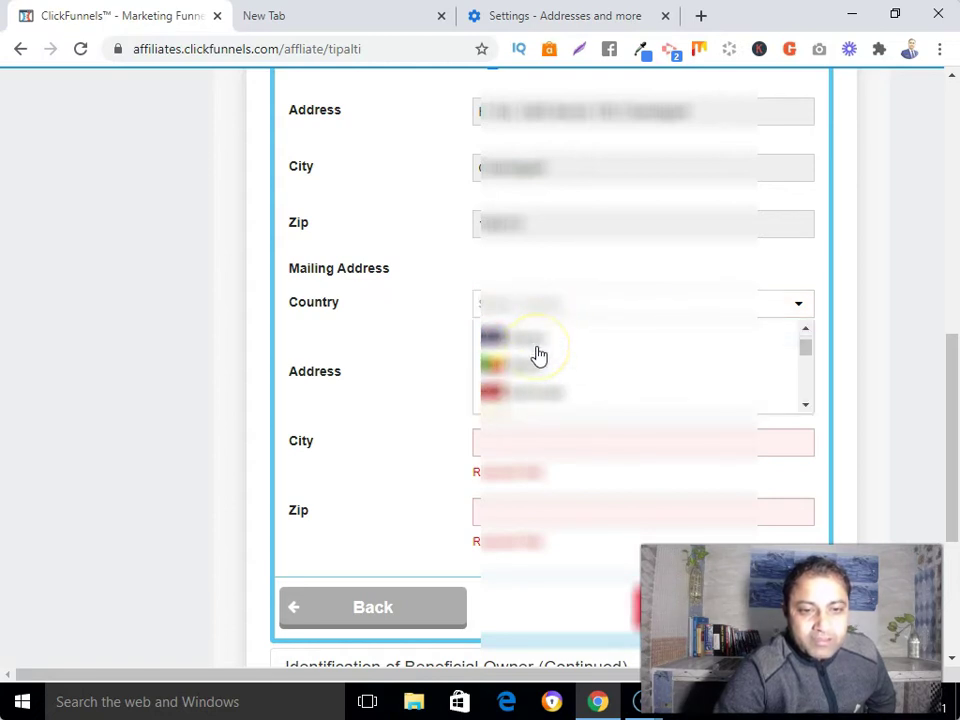
pyautogui.scroll(-5, 538, 355)
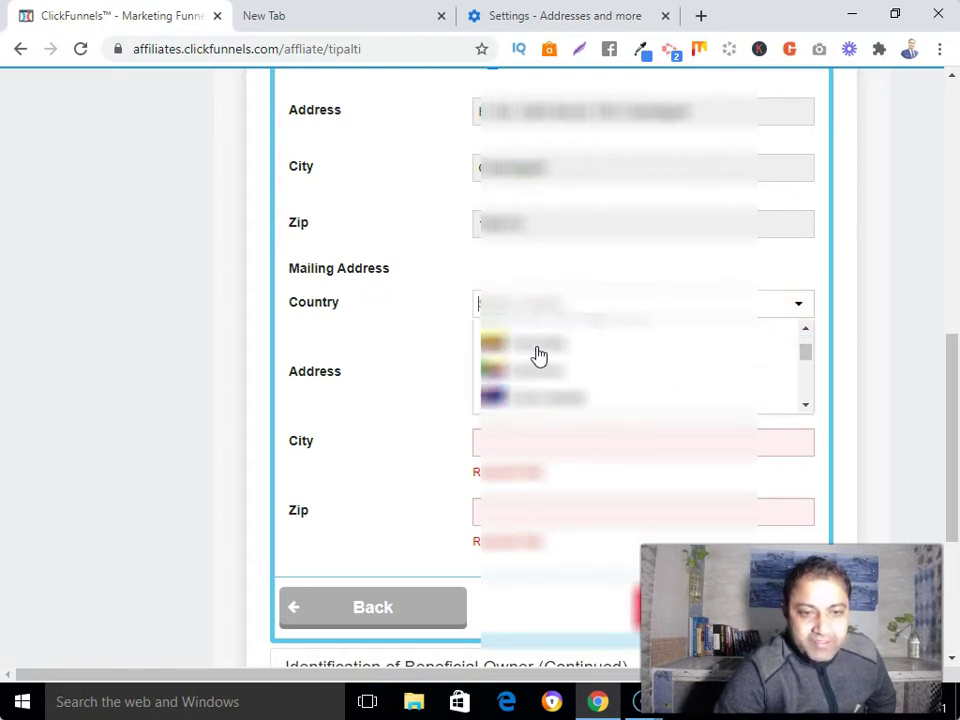
pyautogui.scroll(-5, 538, 355)
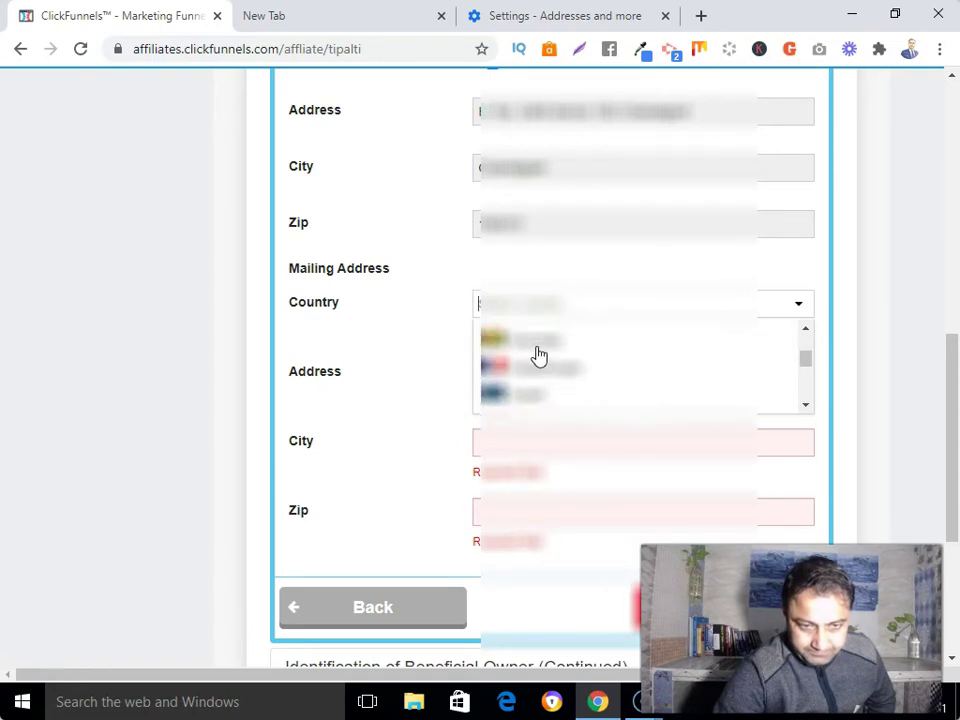
pyautogui.scroll(-4, 538, 355)
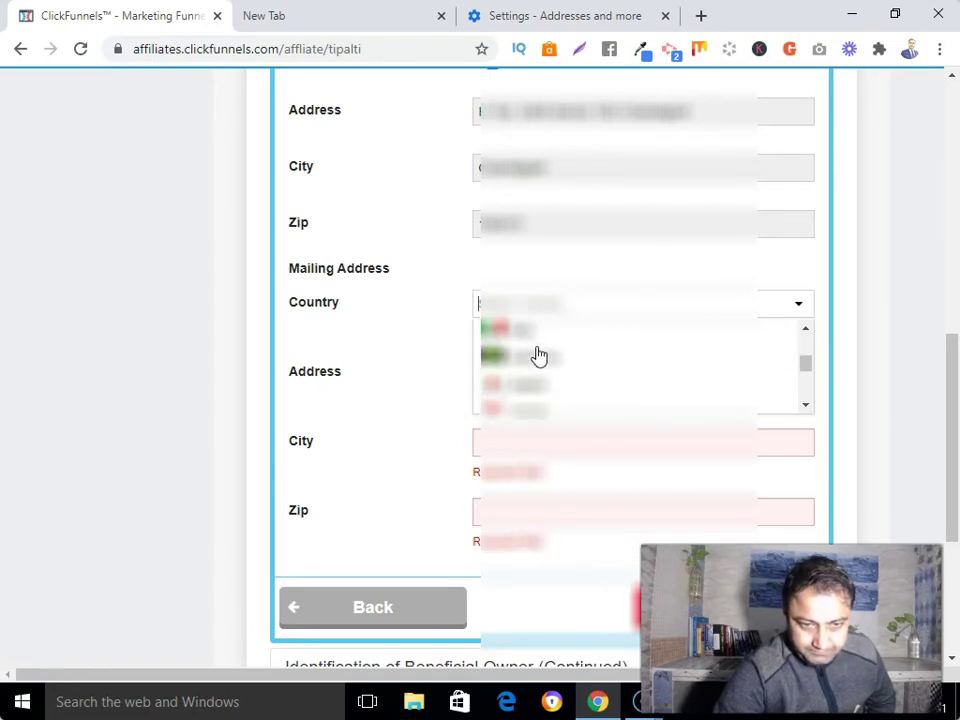
pyautogui.scroll(5, 538, 355)
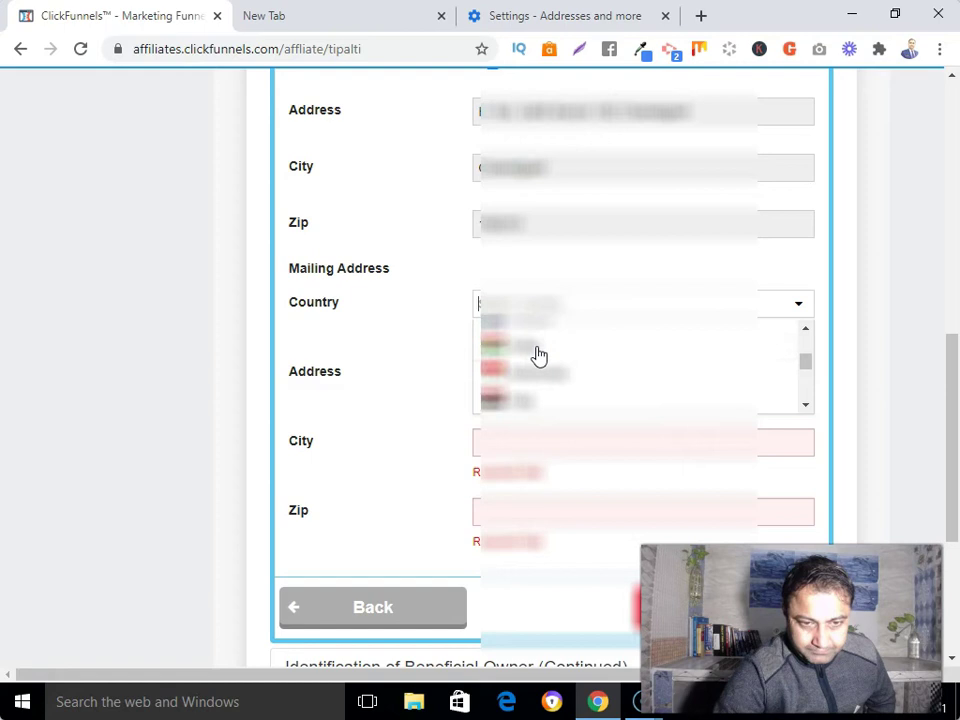
pyautogui.click(532, 380)
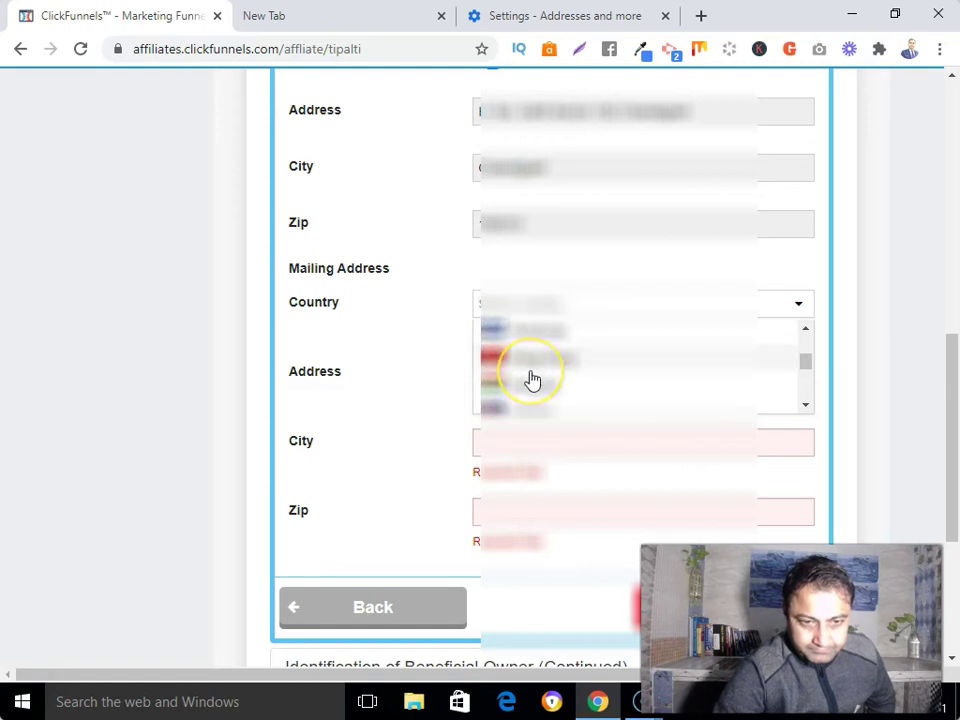
pyautogui.click(527, 349)
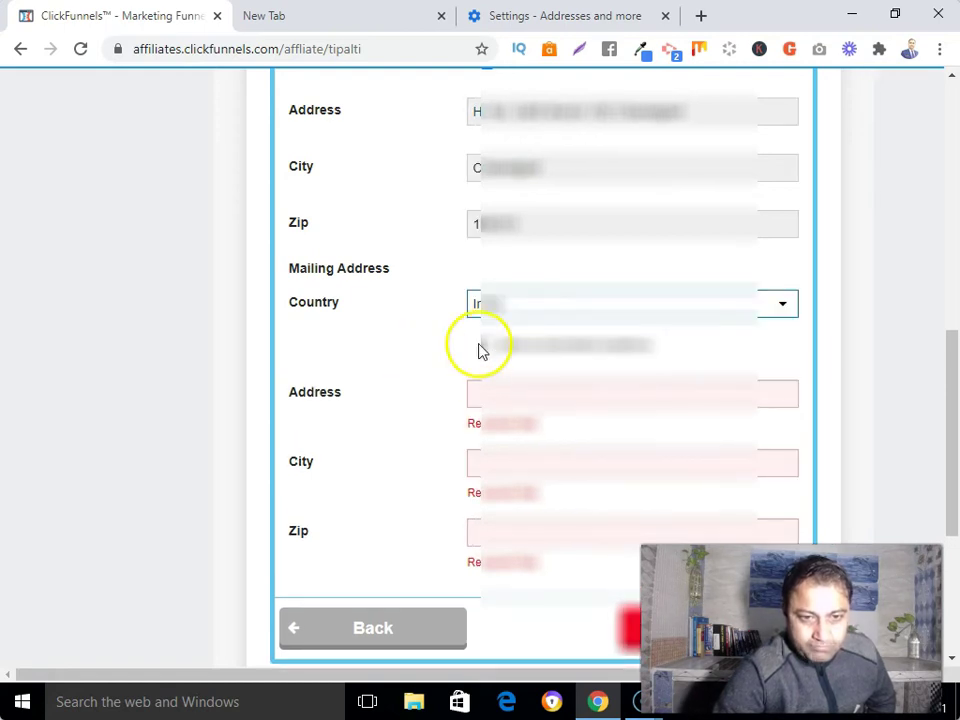
pyautogui.click(488, 346)
pyautogui.scroll(2, 424, 354)
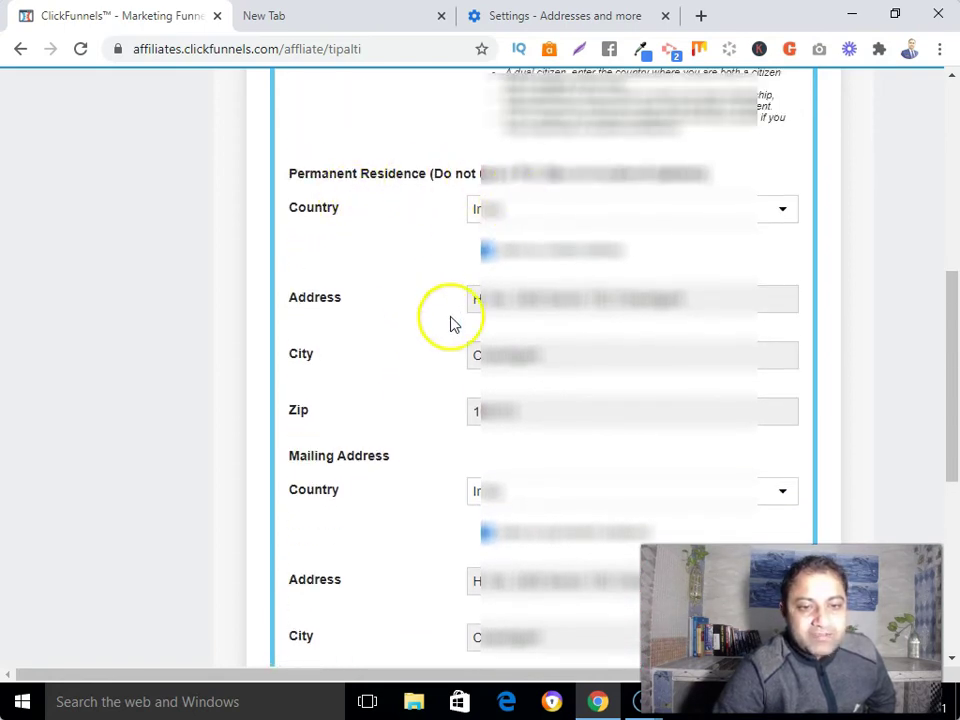
# Step: Complete the mailing zip code and continue to the Taxpayer Identification section
pyautogui.scroll(-1, 529, 338)
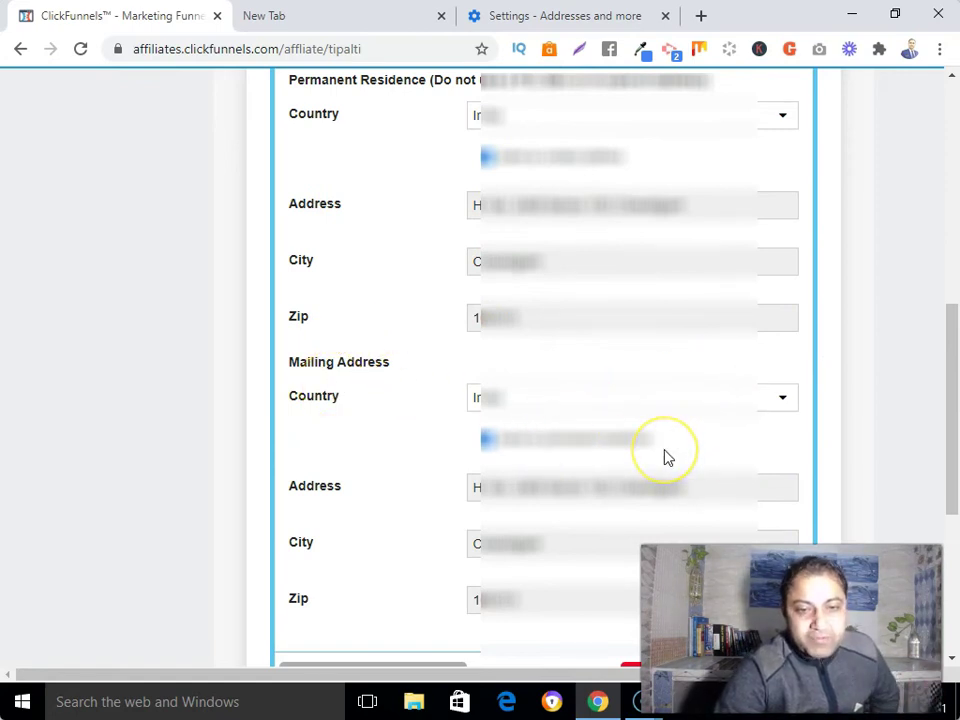
pyautogui.scroll(-2, 668, 457)
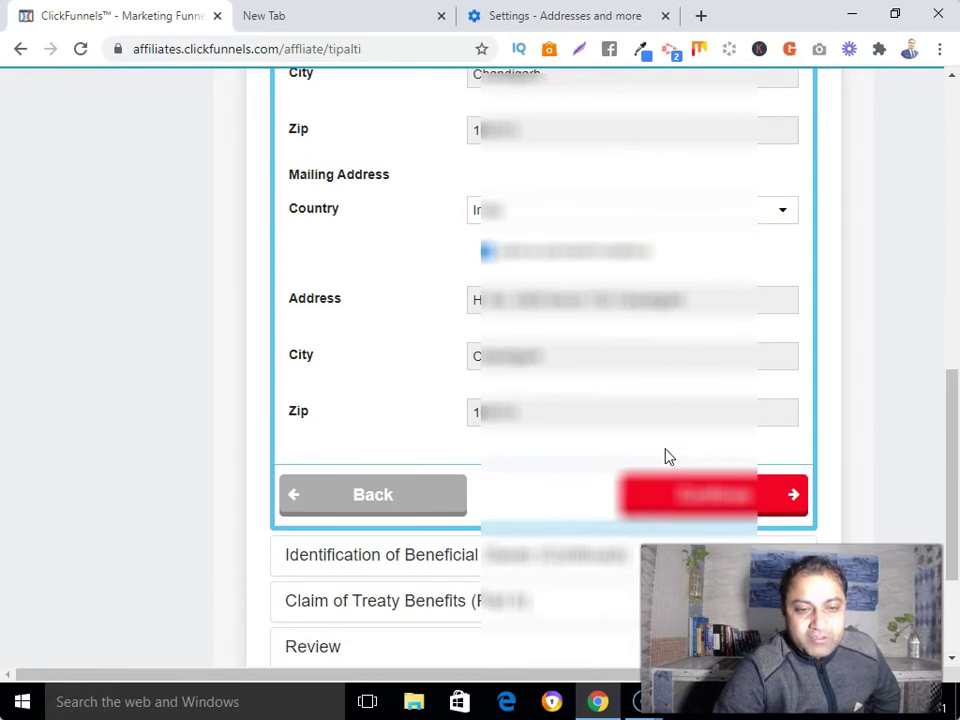
pyautogui.click(487, 249)
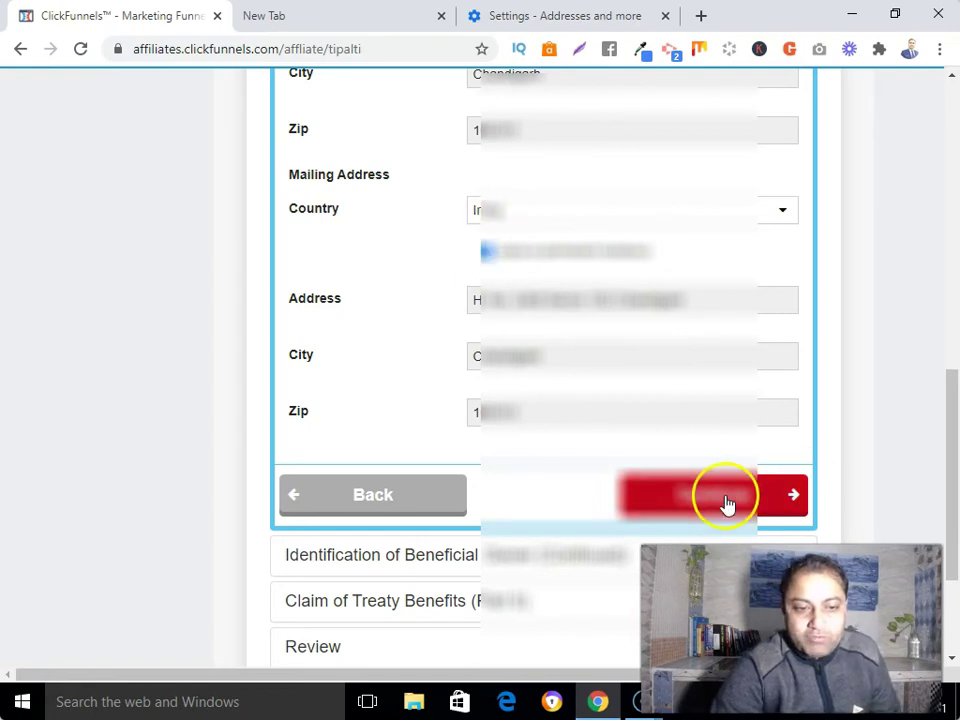
pyautogui.scroll(-2, 570, 562)
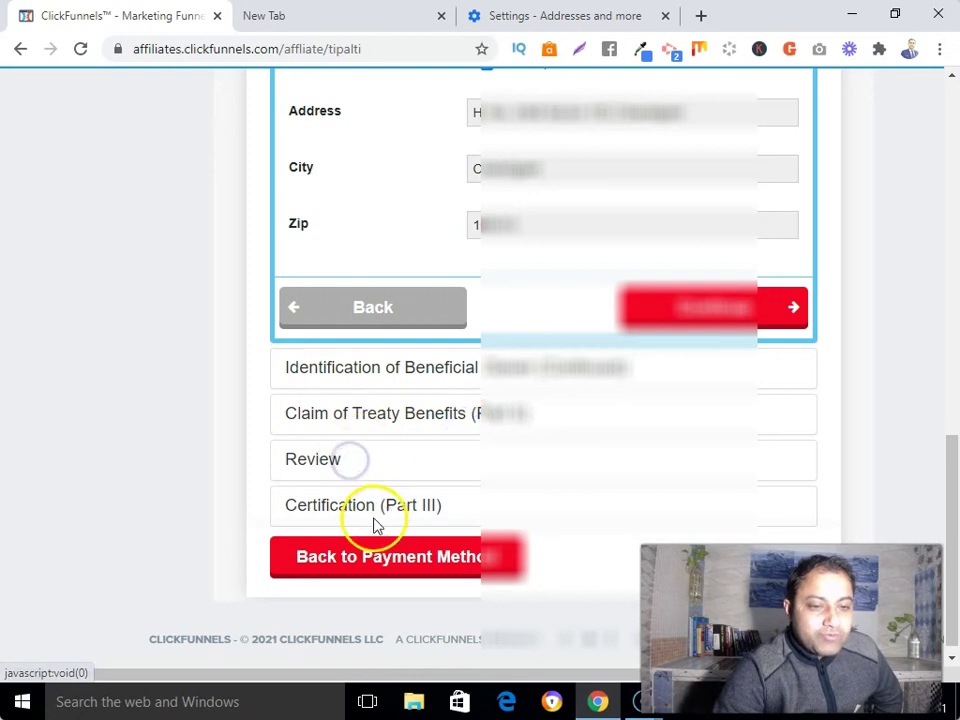
pyautogui.click(726, 314)
pyautogui.click(593, 391)
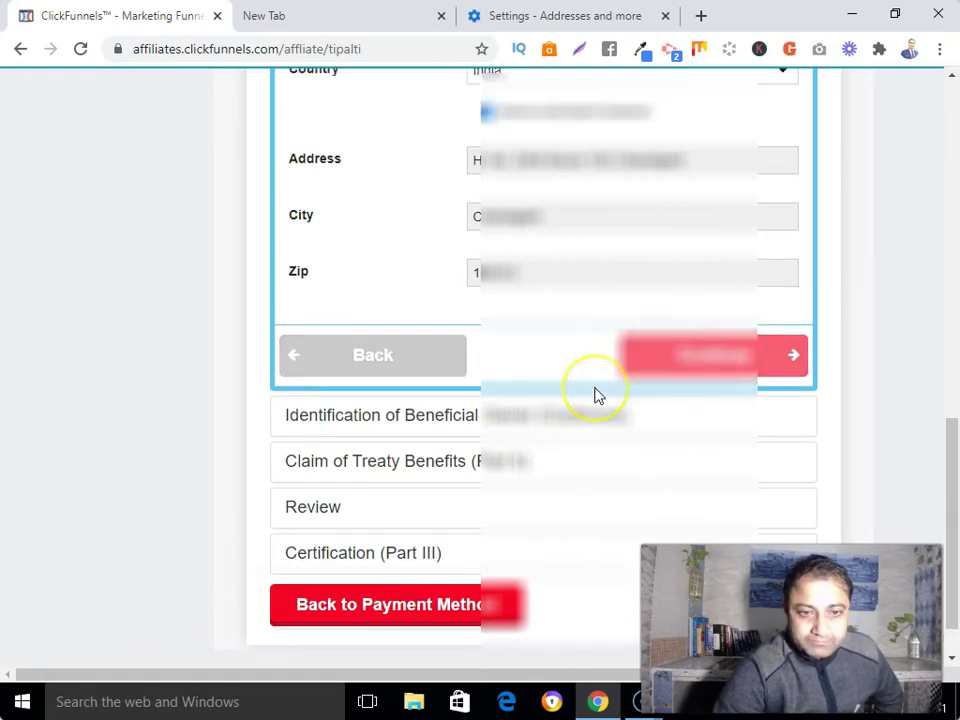
# Step: Leave the U.S. and foreign TIN fields blank and continue to Claim of Treaty Benefits
pyautogui.scroll(5, 594, 396)
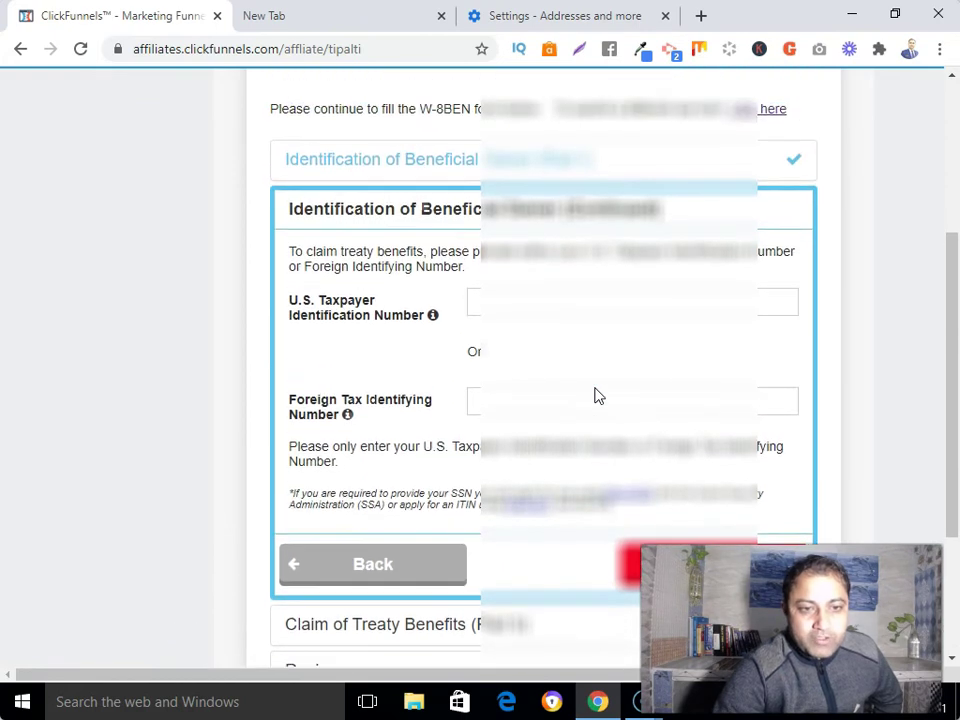
pyautogui.scroll(-2, 594, 396)
pyautogui.scroll(-2, 594, 396)
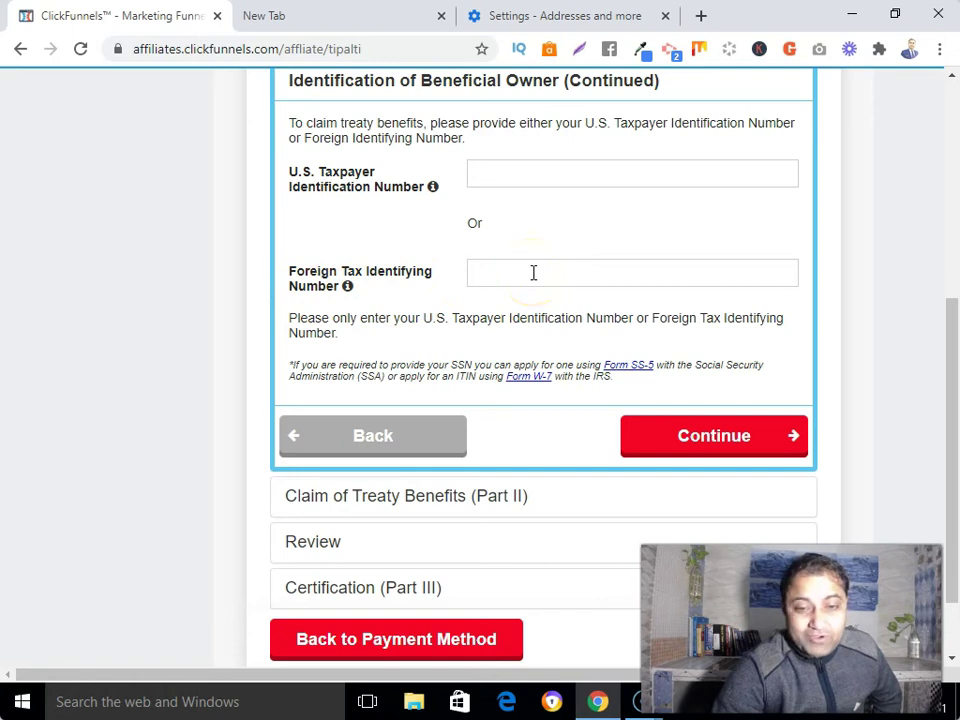
pyautogui.scroll(-1, 533, 272)
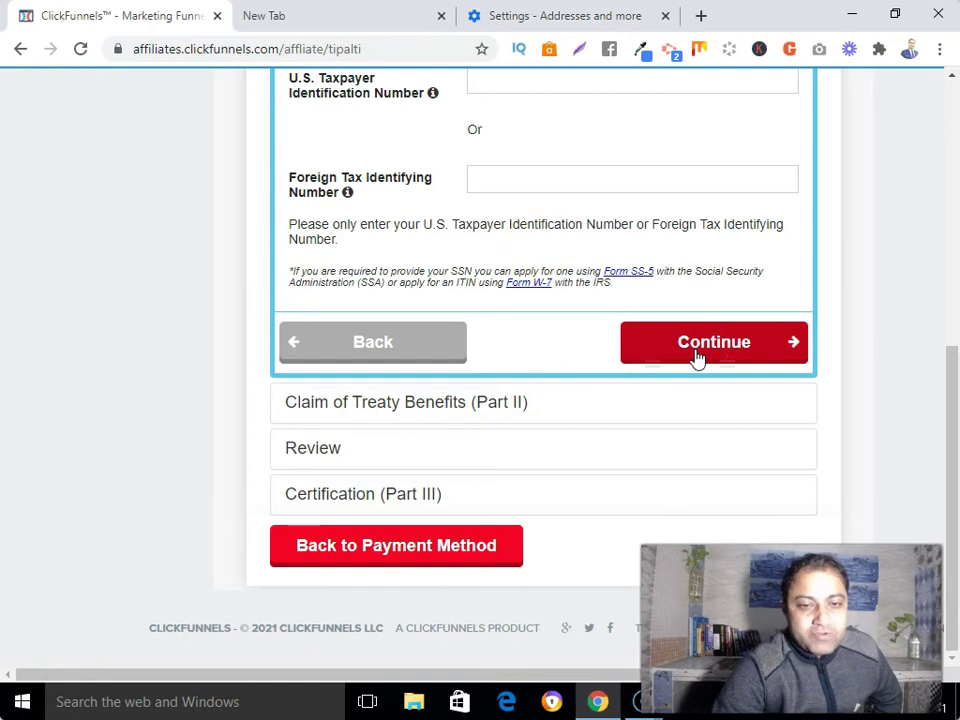
pyautogui.click(697, 350)
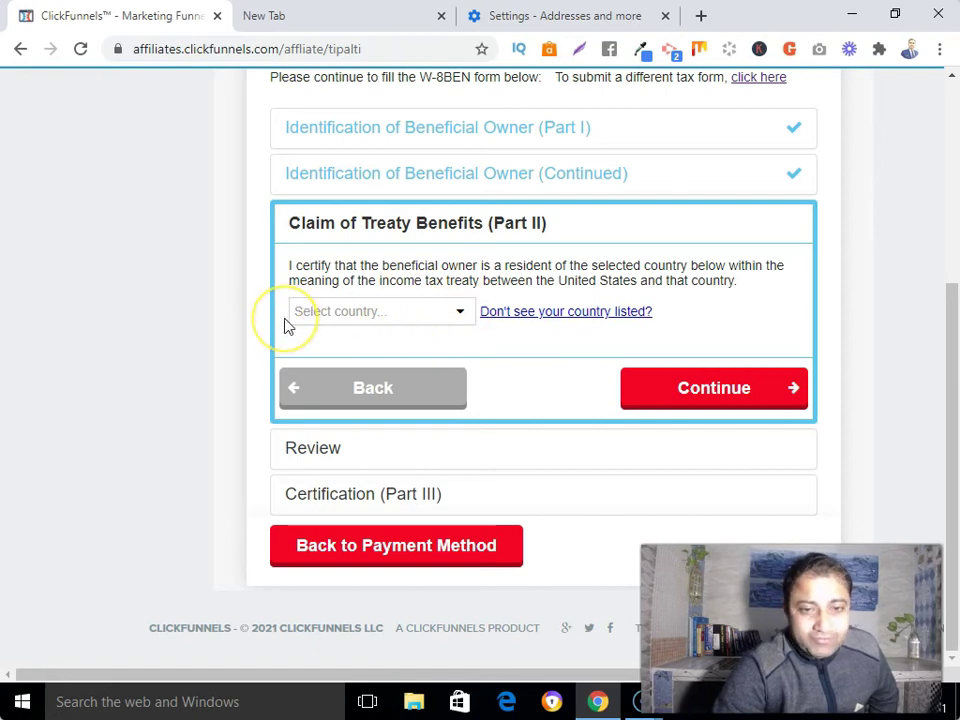
# Step: Skip choosing a treaty country and proceed past the Claim of Treaty Benefits section
pyautogui.click(458, 311)
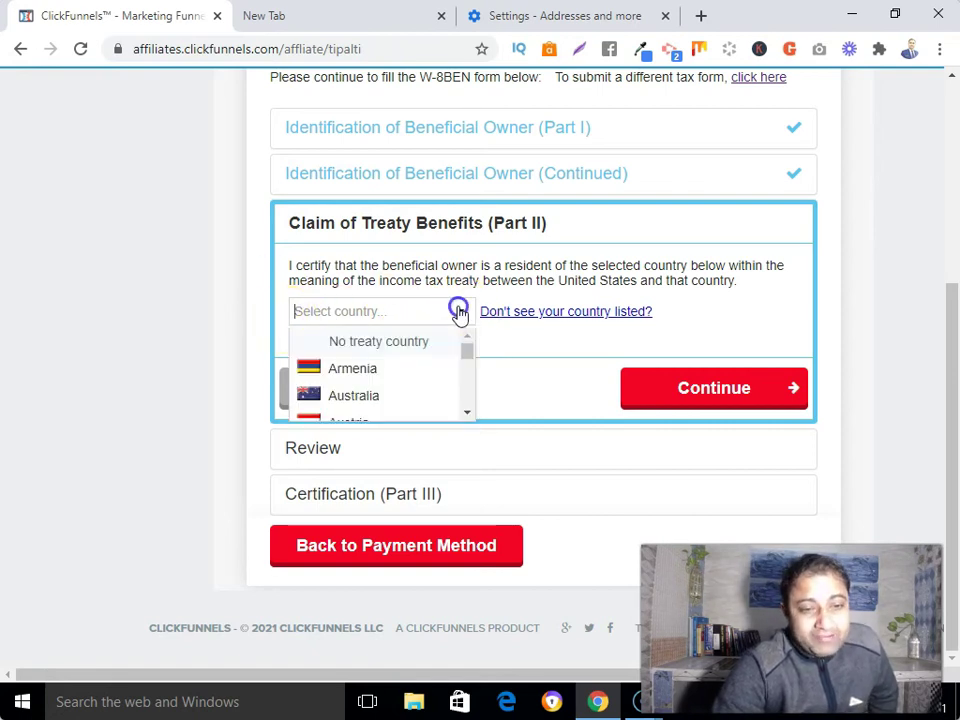
pyautogui.click(530, 354)
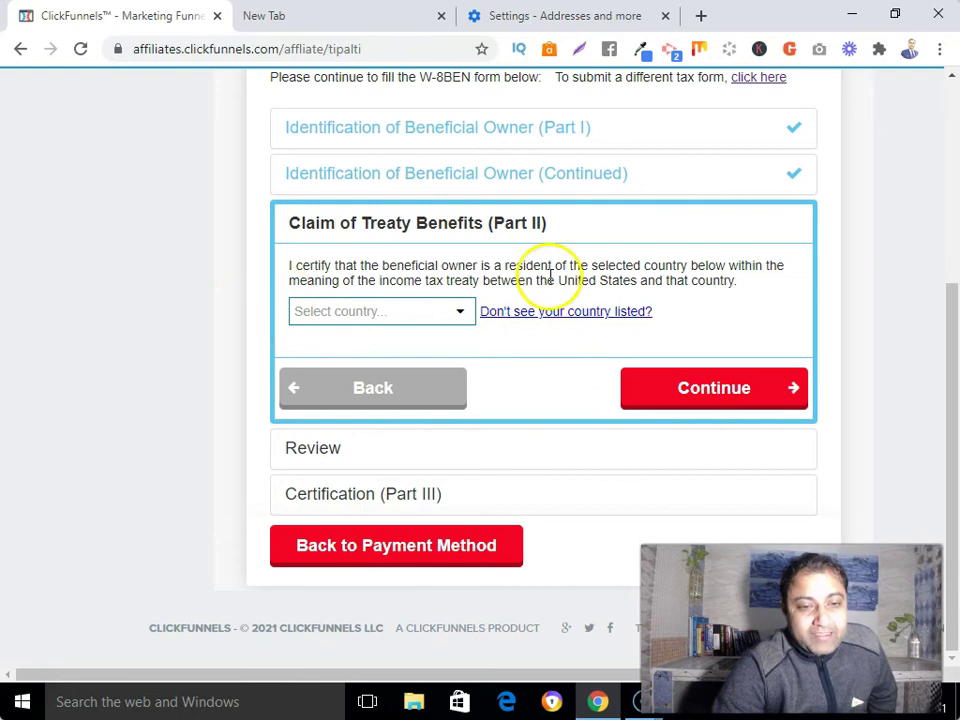
pyautogui.click(733, 390)
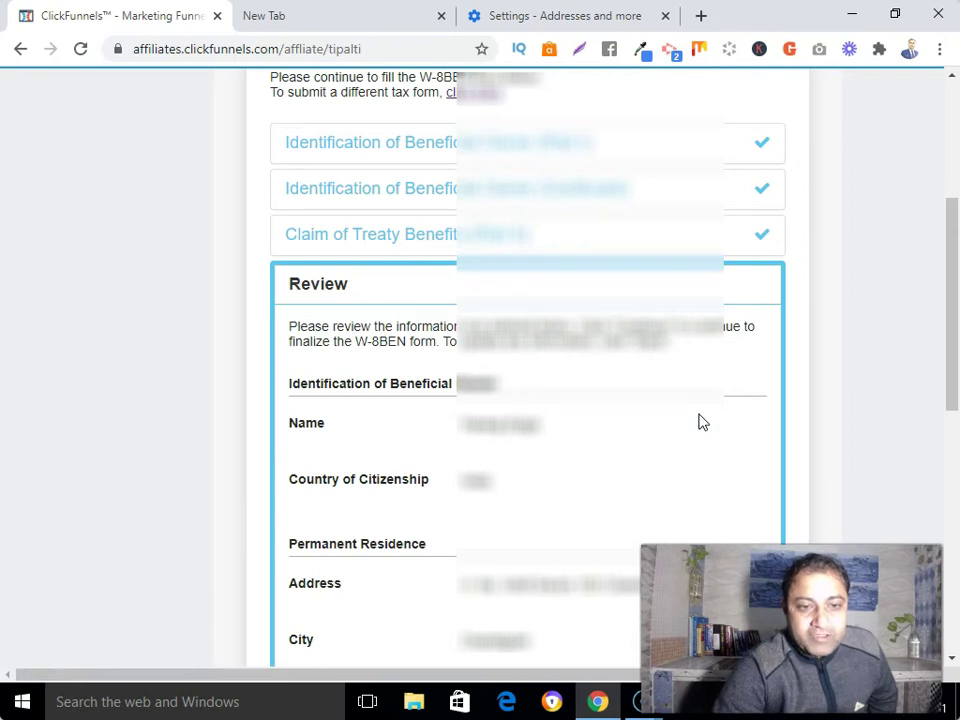
# Step: Review the W-8BEN summary and continue to Certification (Part III)
pyautogui.scroll(-2, 702, 422)
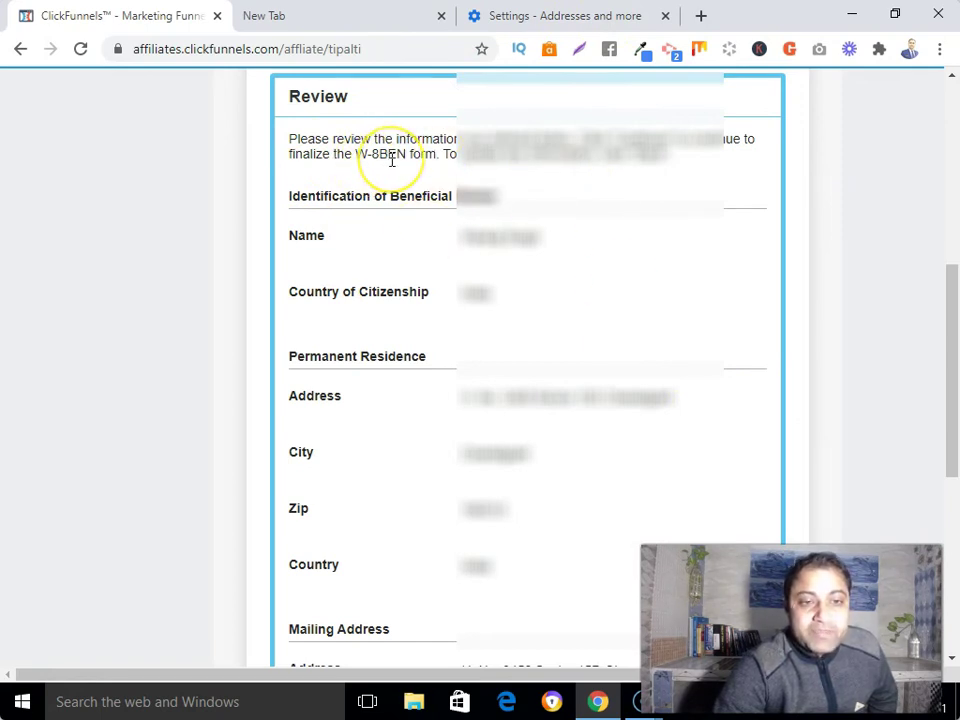
pyautogui.click(583, 360)
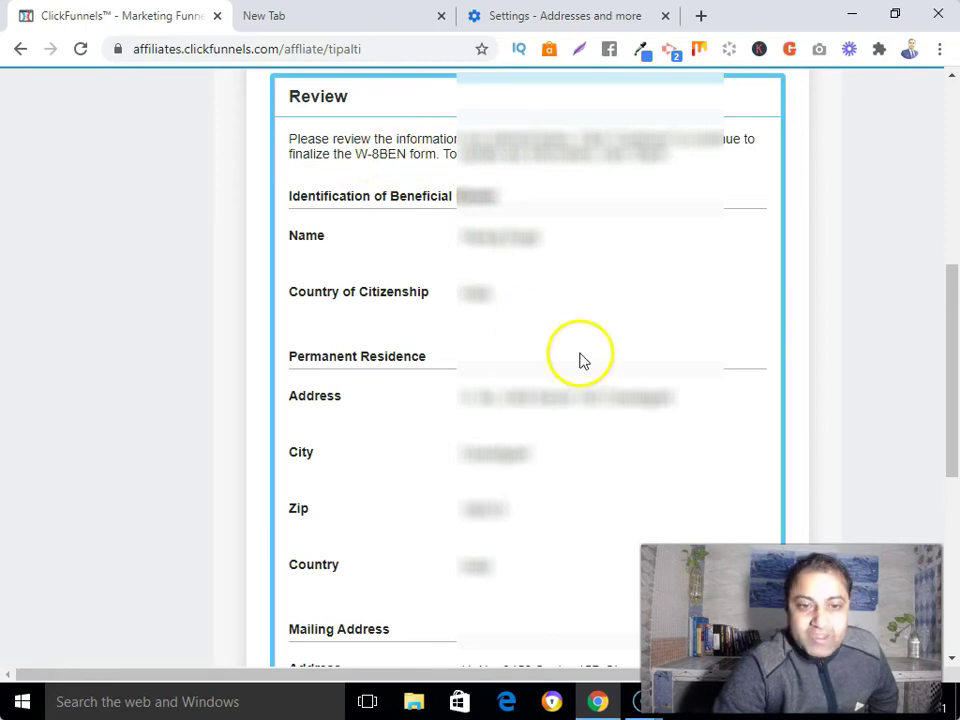
pyautogui.scroll(-4, 583, 360)
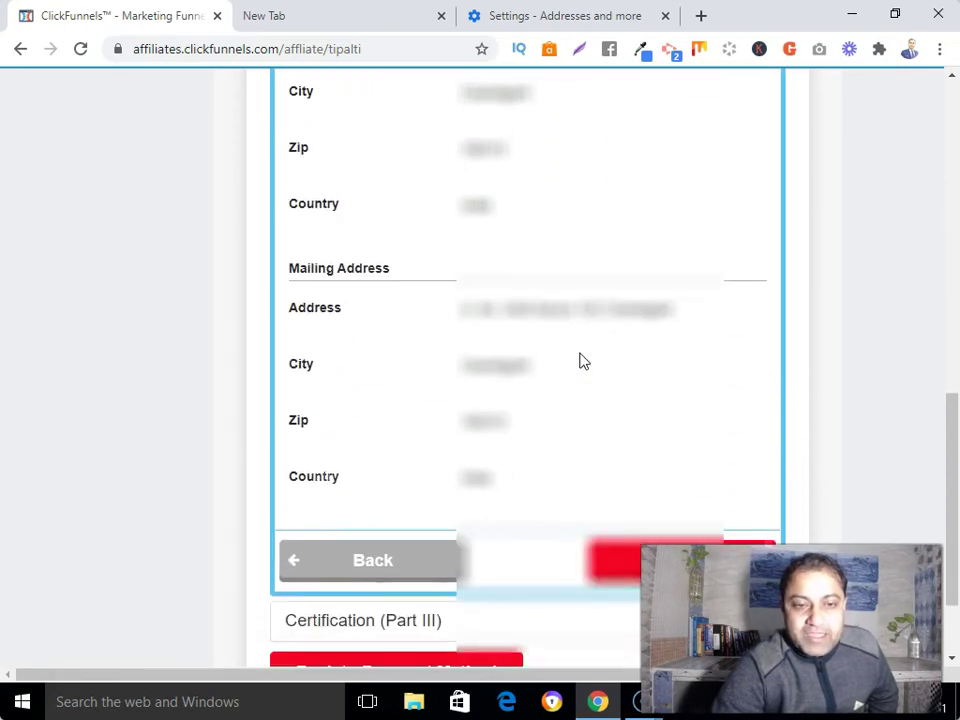
pyautogui.click(514, 403)
pyautogui.scroll(-1, 570, 400)
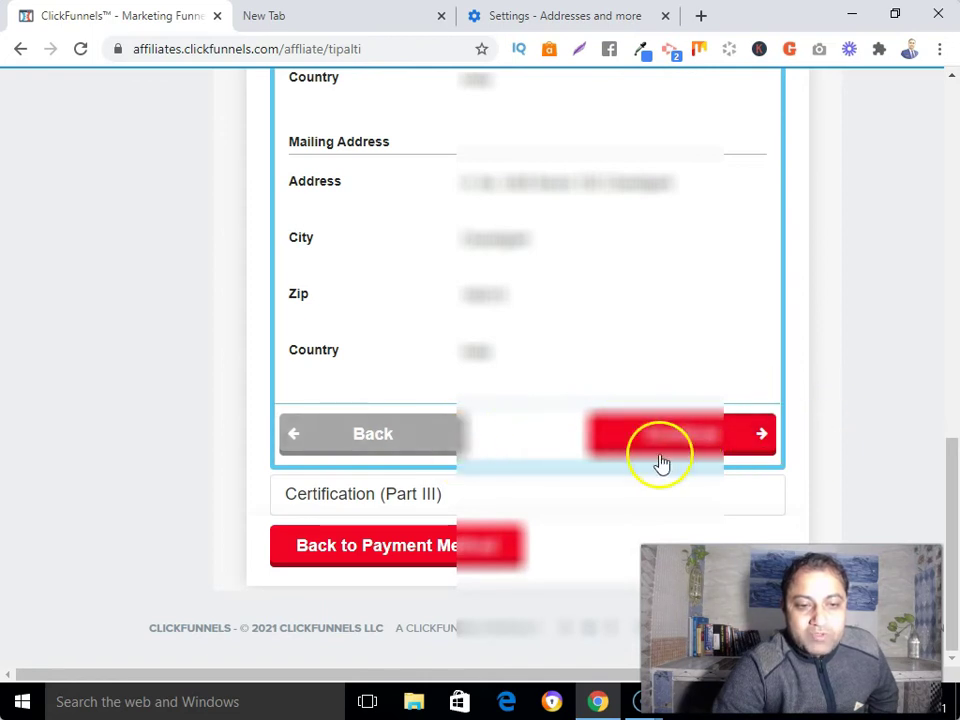
pyautogui.click(712, 437)
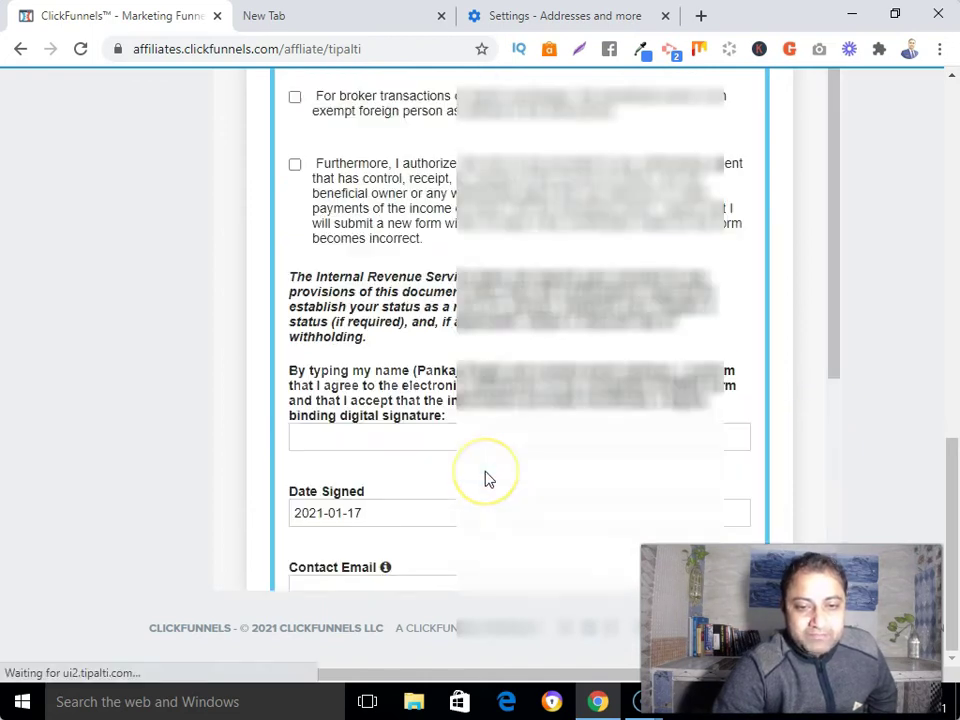
# Step: Tick the Part III certification statements, starting with the beneficial owner certification
pyautogui.scroll(-2, 487, 479)
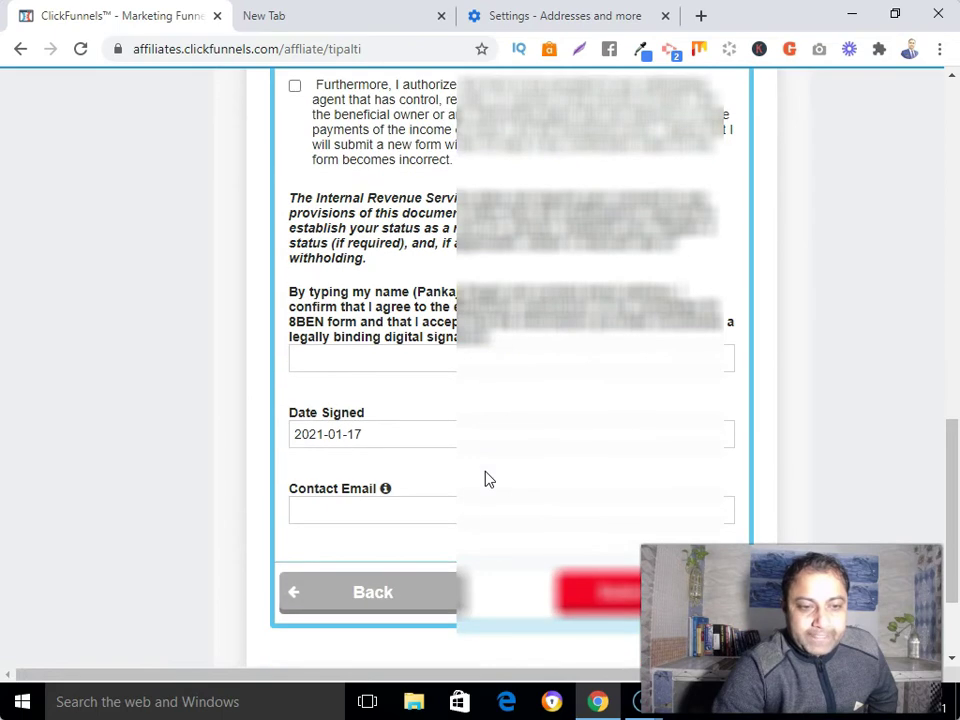
pyautogui.scroll(10, 487, 479)
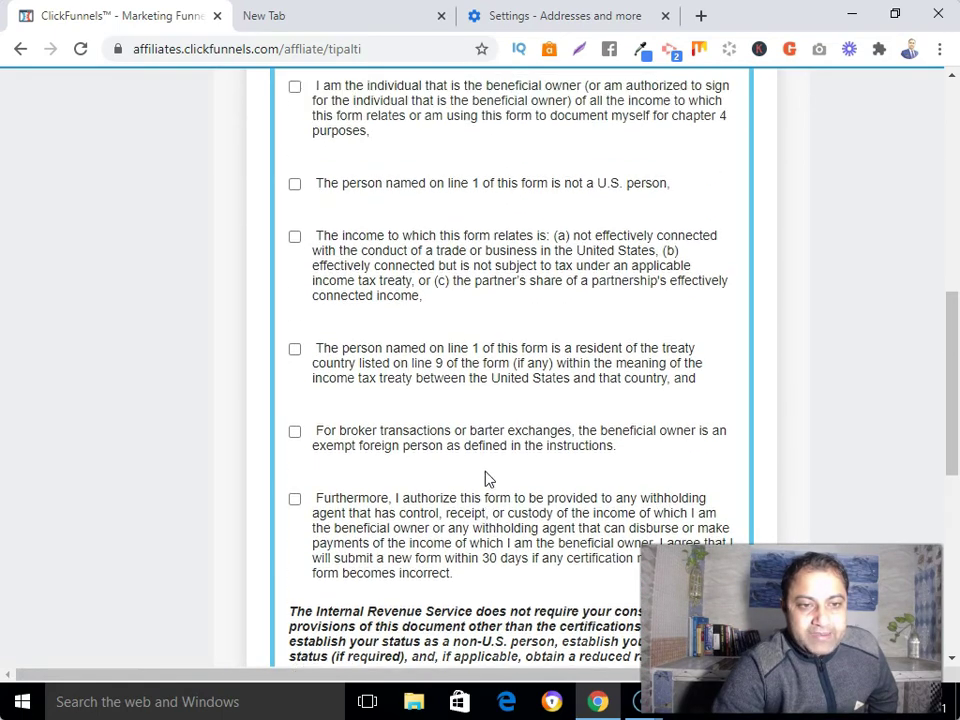
pyautogui.scroll(1, 487, 479)
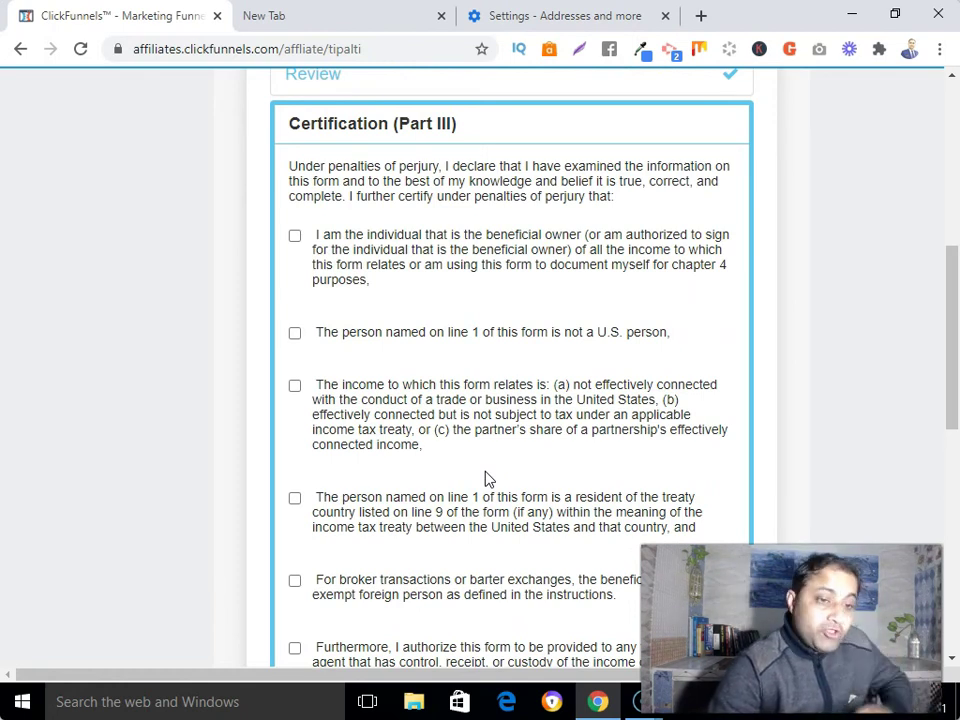
pyautogui.scroll(-1, 487, 479)
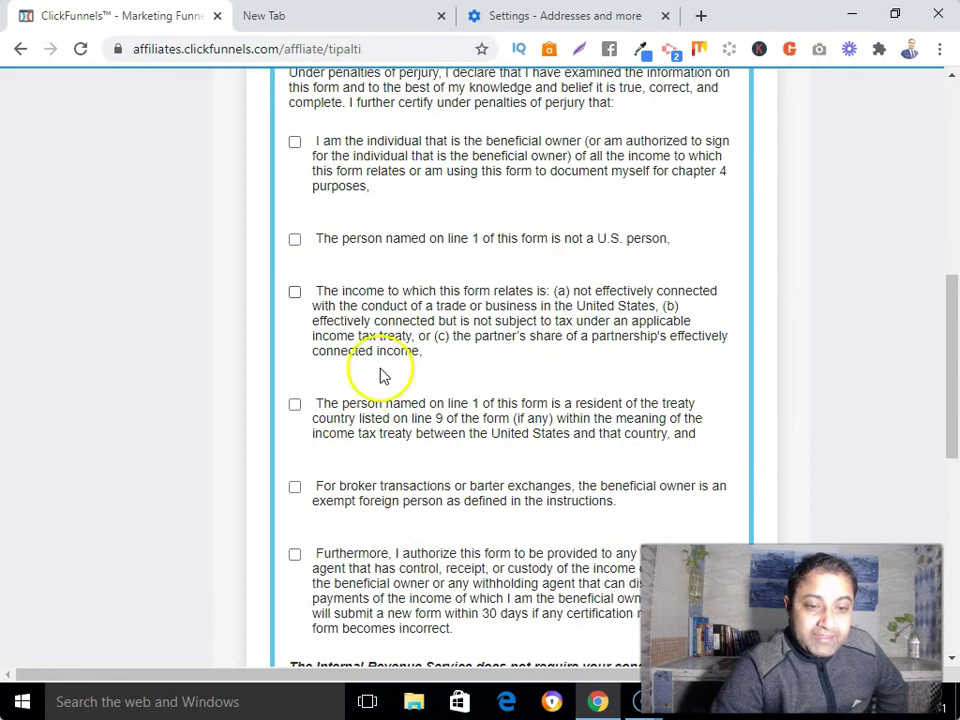
pyautogui.scroll(1, 395, 386)
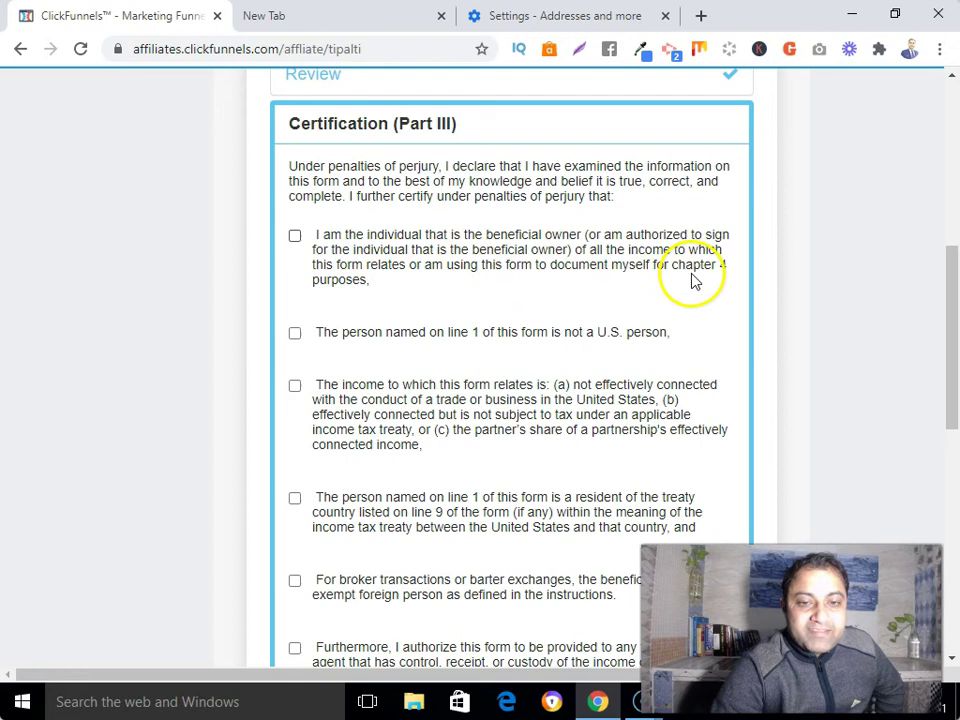
pyautogui.click(295, 235)
pyautogui.scroll(-2, 368, 350)
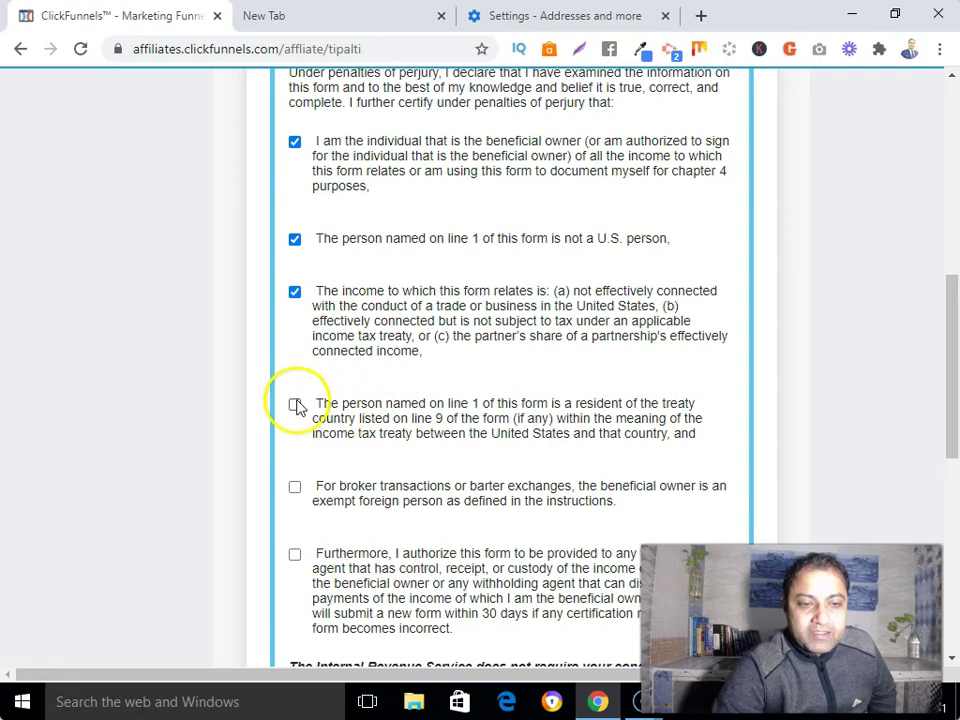
pyautogui.scroll(-3, 443, 439)
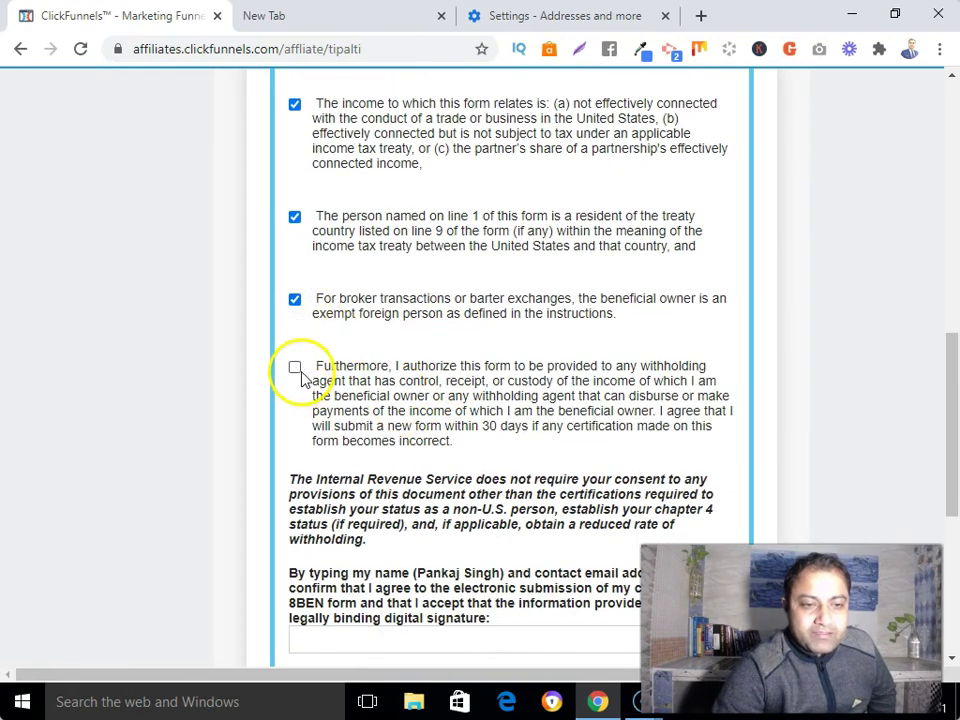
pyautogui.scroll(-5, 536, 418)
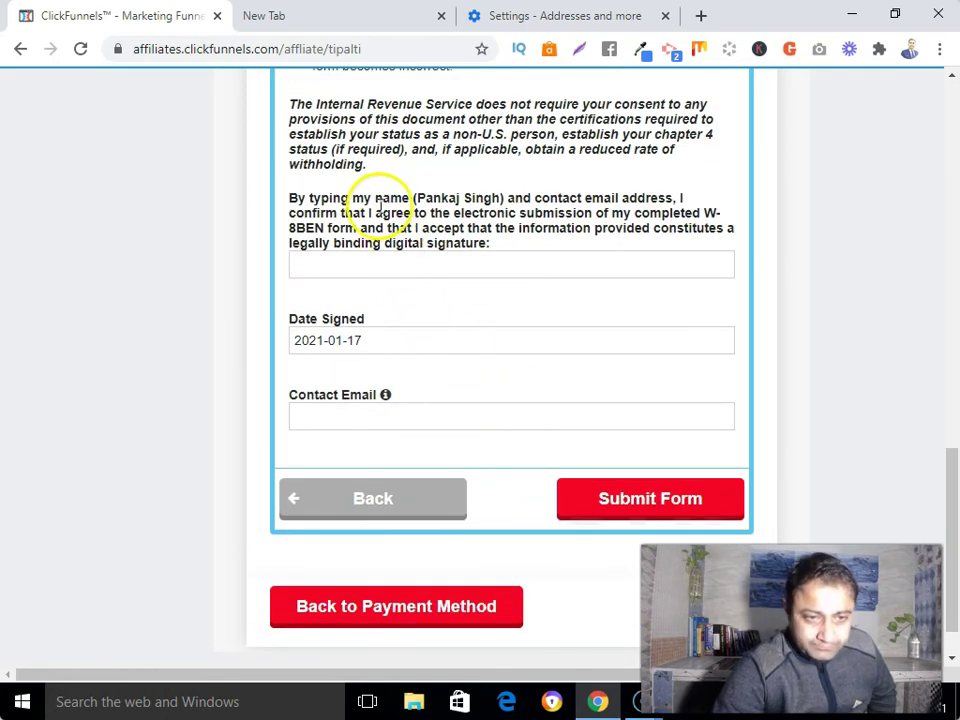
# Step: Sign with the account holder's full name, enter the contact e-mail, and submit the W-8BEN
pyautogui.click(401, 265)
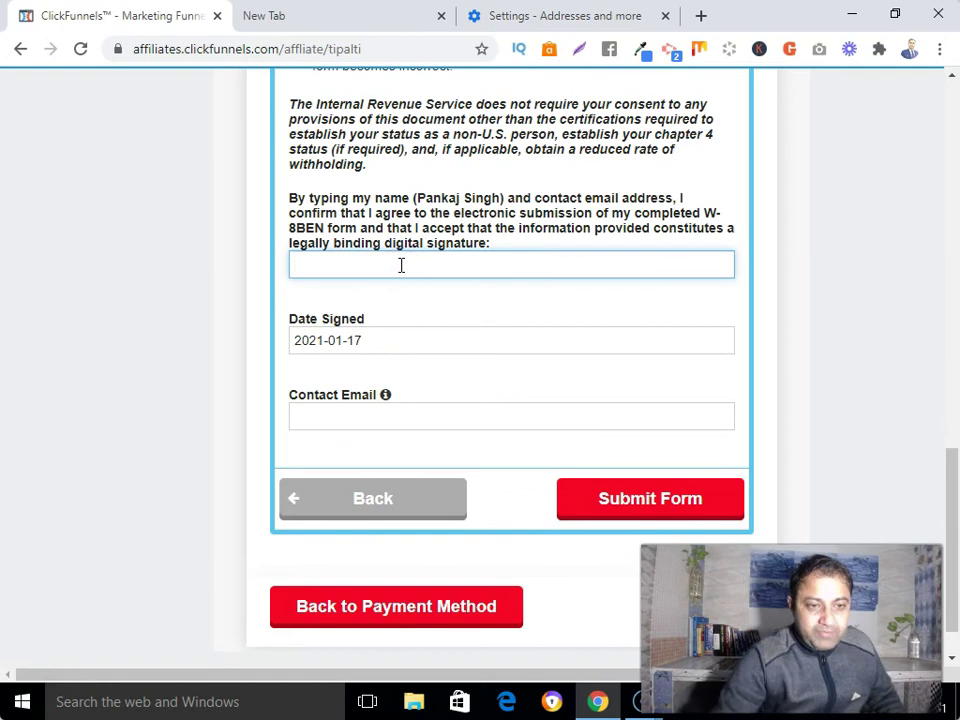
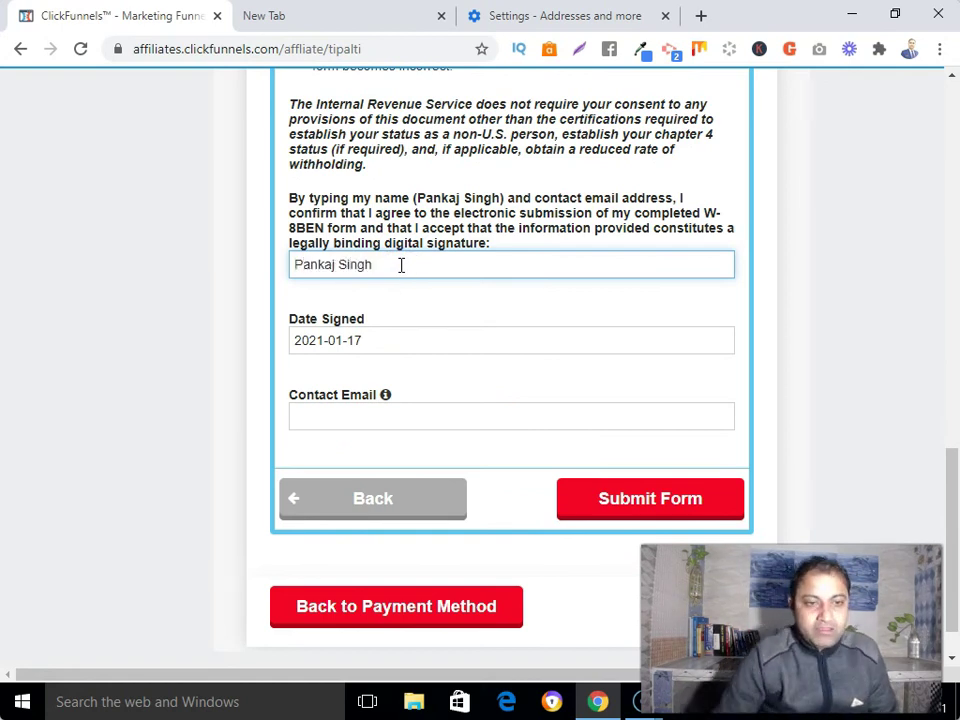
pyautogui.click(340, 414)
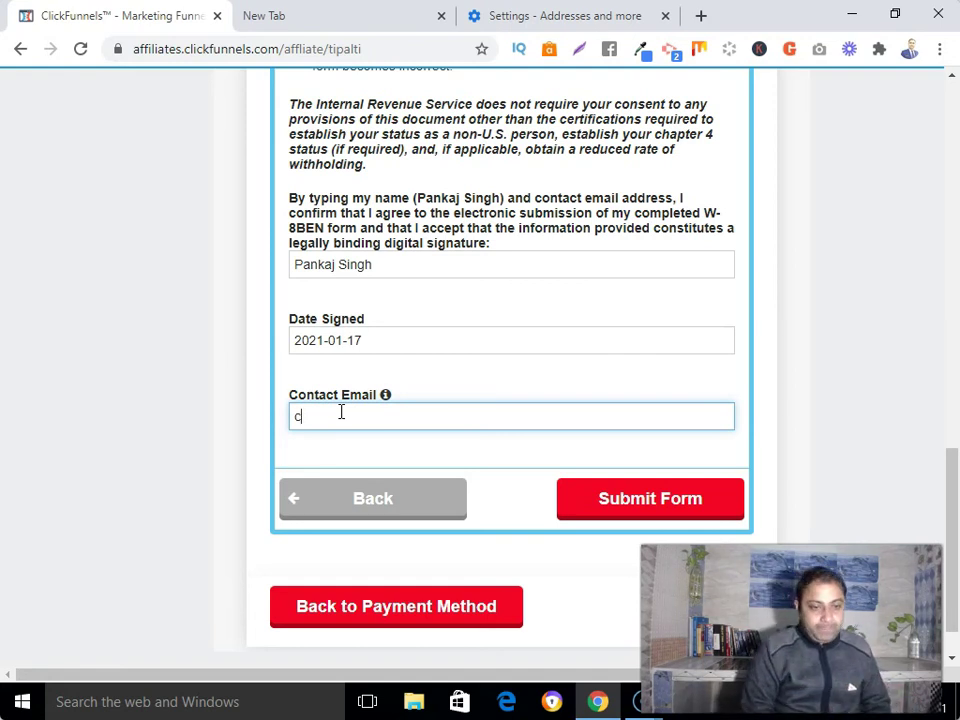
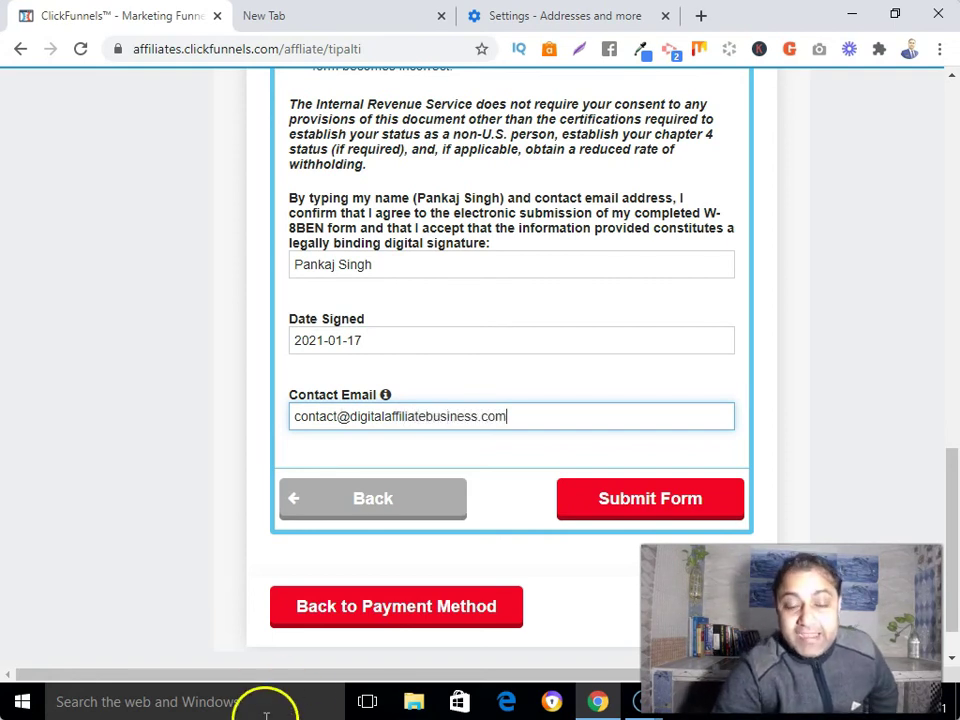
pyautogui.click(634, 504)
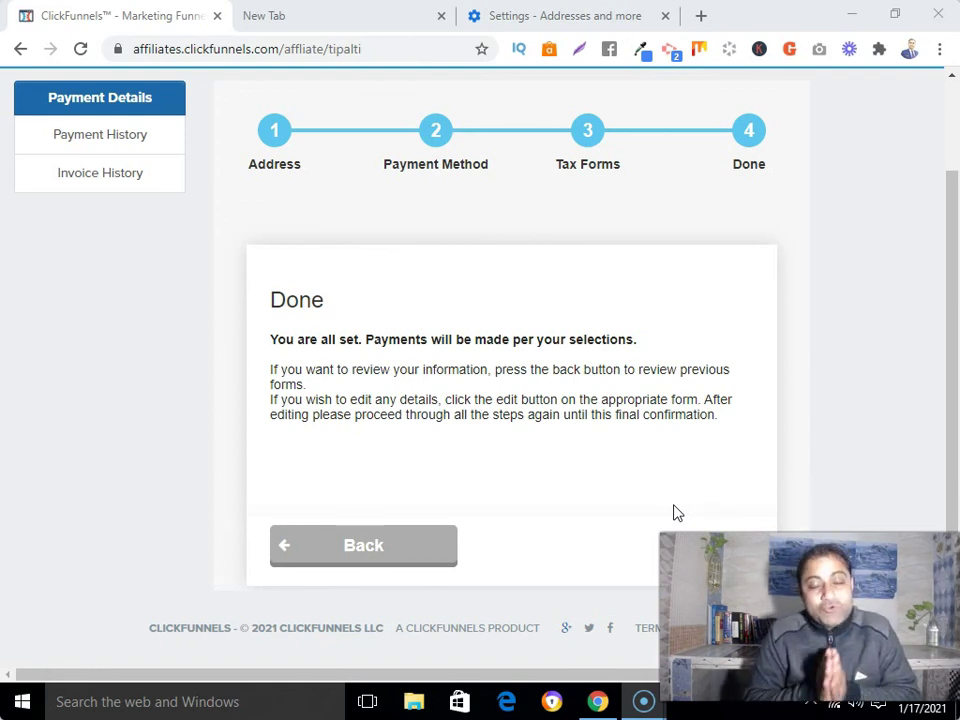
pyautogui.click(523, 544)
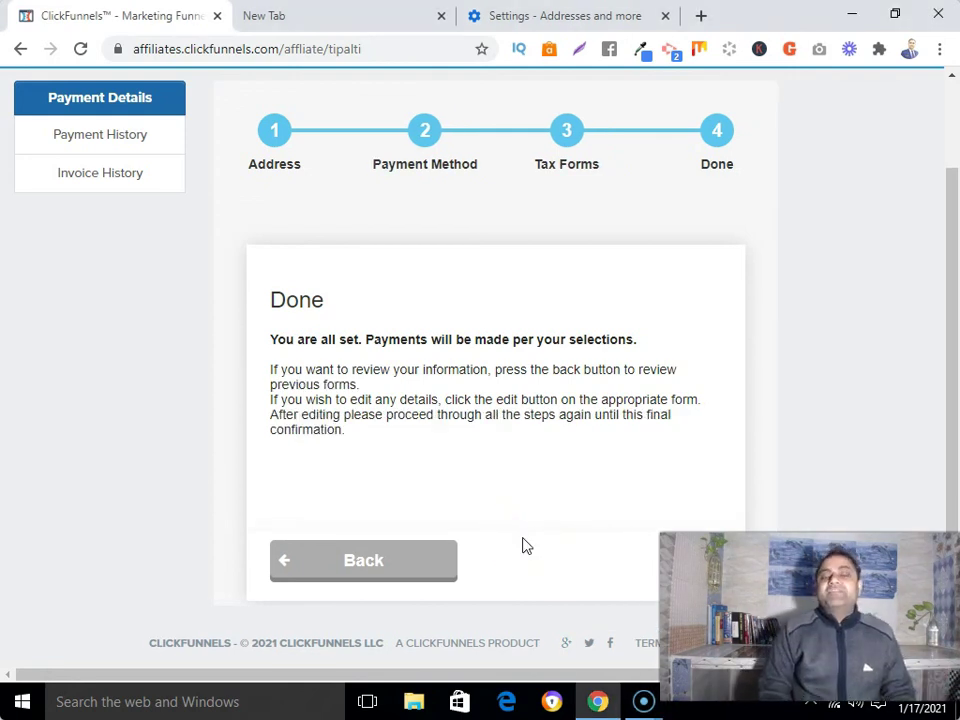